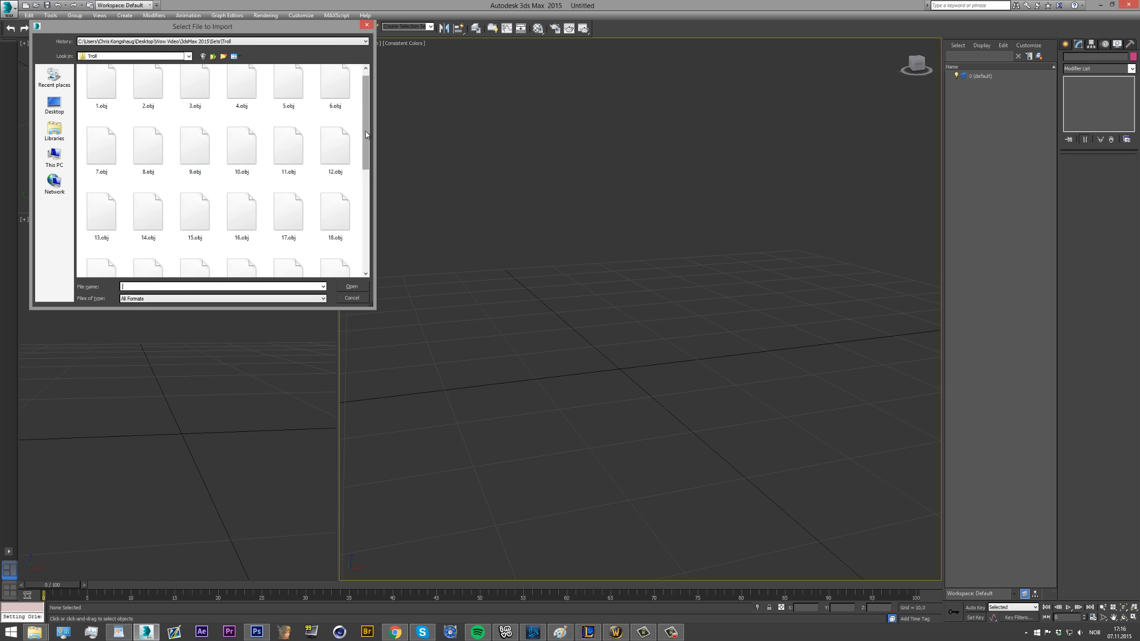
Import 11.obj from the Troll folder with the default OBJ import options and inspect the grass model in the perspective view.
double_click(291, 148)
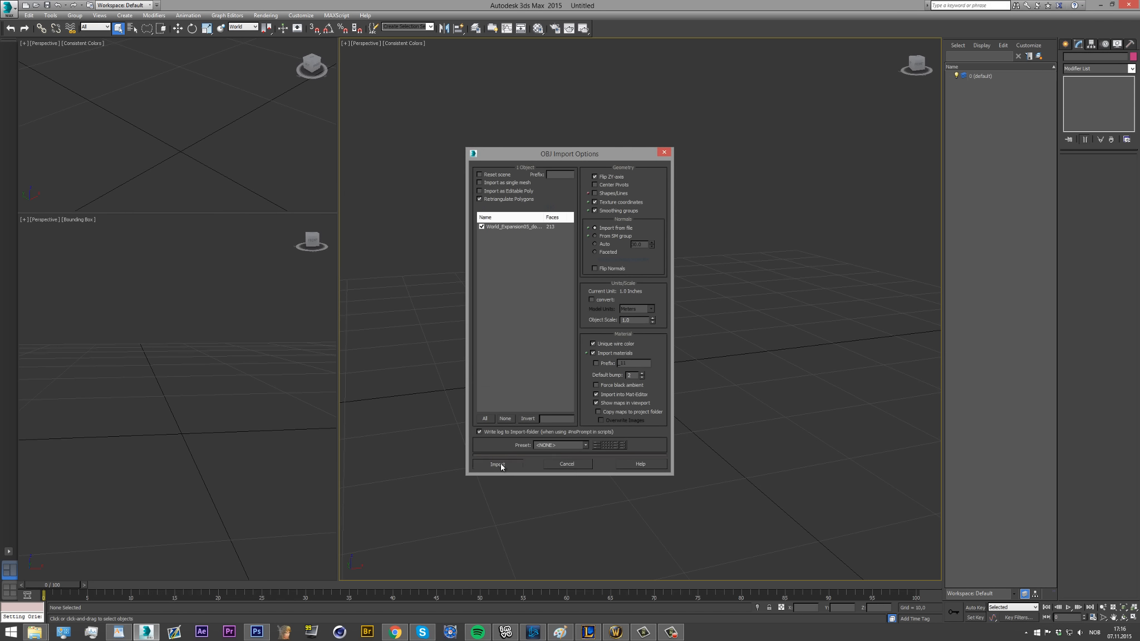
click(500, 464)
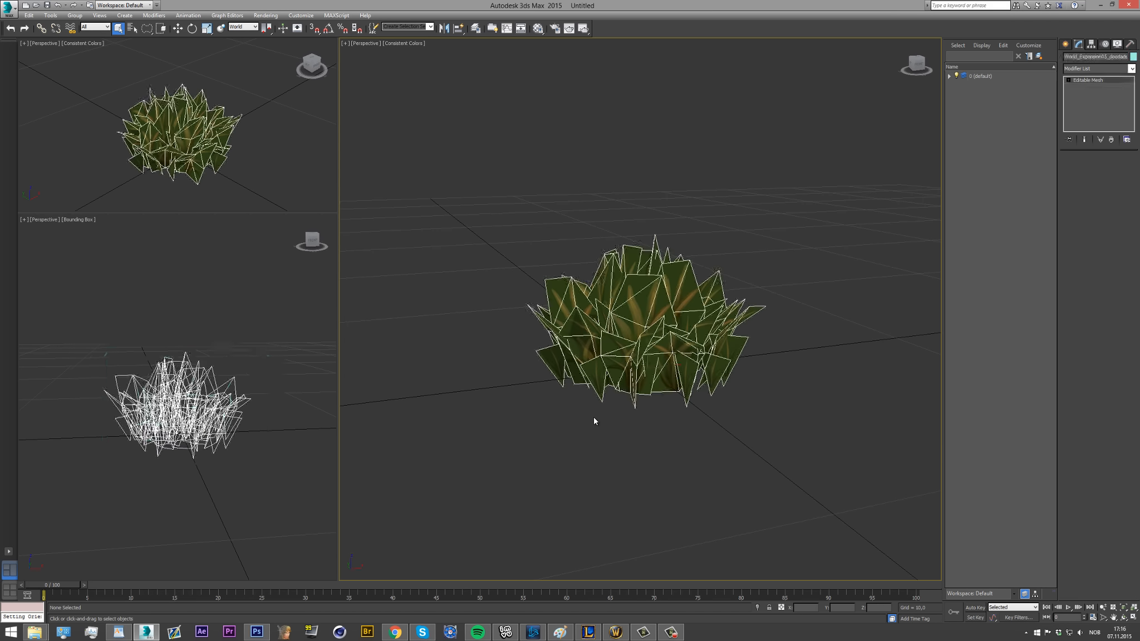
click(543, 333)
scroll(543, 333, down, 3)
scroll(555, 429, up, 3)
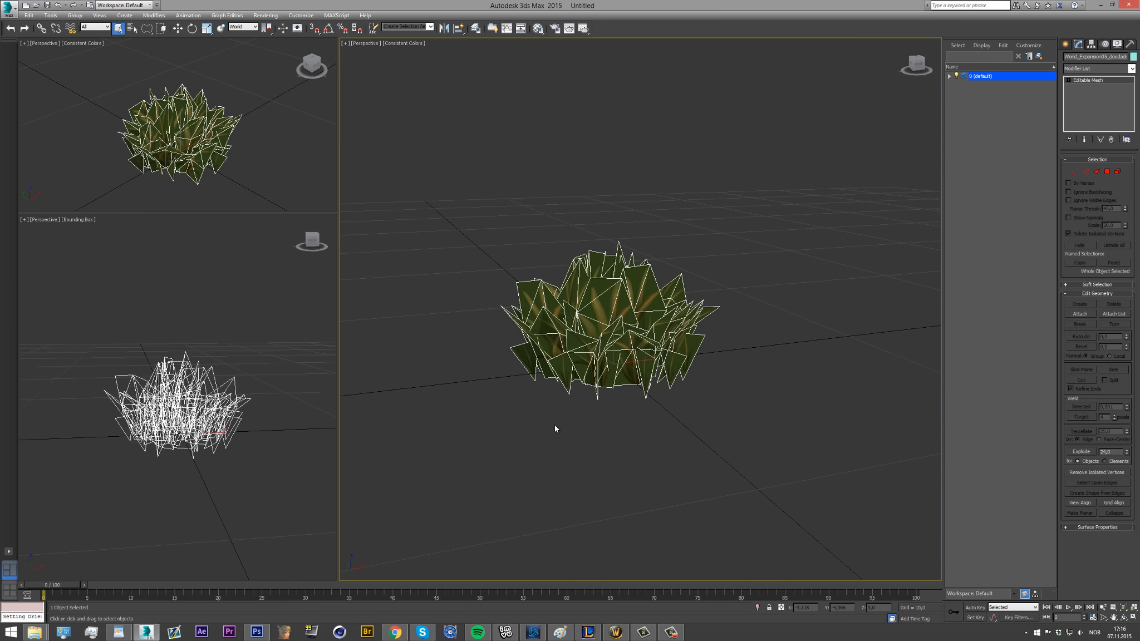
click(555, 429)
mouse_move(916, 69)
mouse_down()
mouse_move(837, 65)
mouse_move(921, 67)
mouse_move(908, 67)
mouse_up()
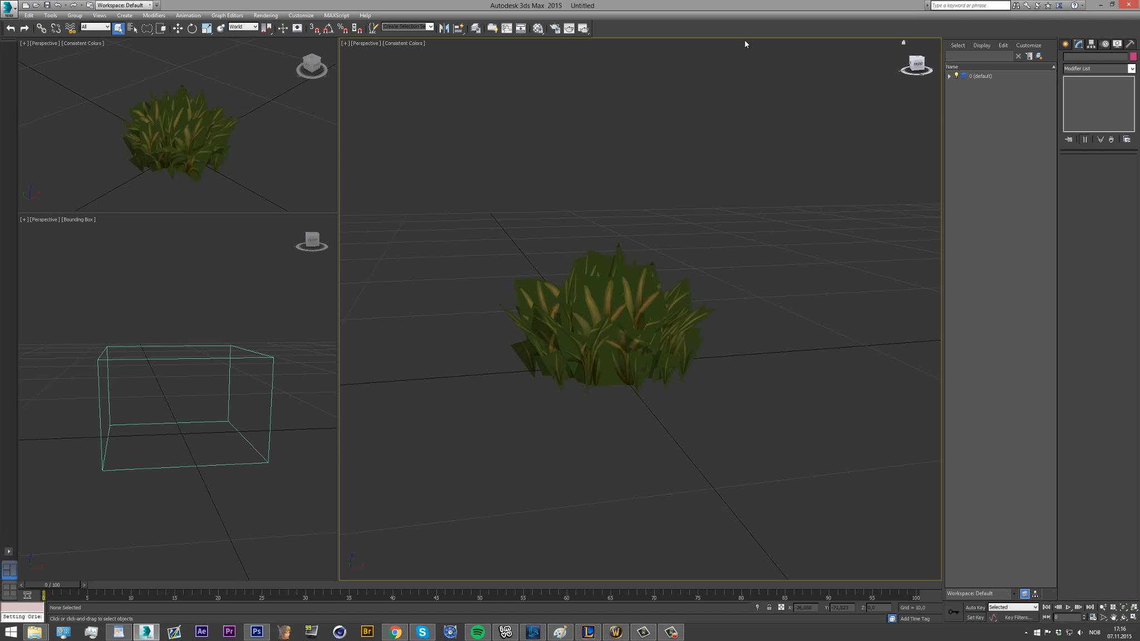
Render the perspective view of the grass and move the render window clear of the model.
click(583, 29)
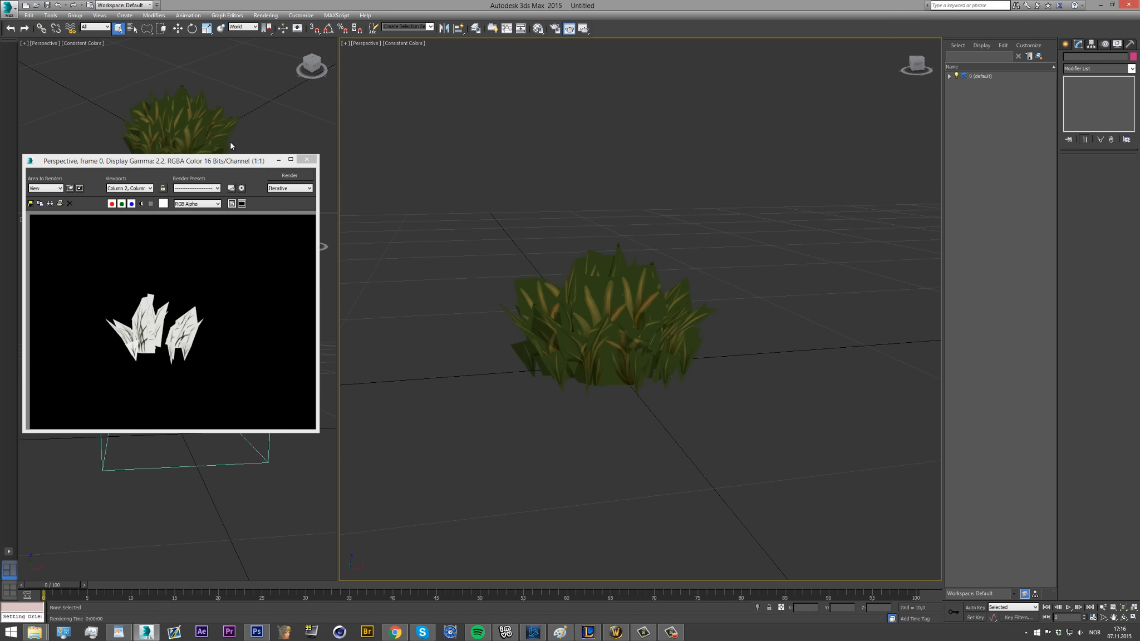
drag(214, 158, 373, 153)
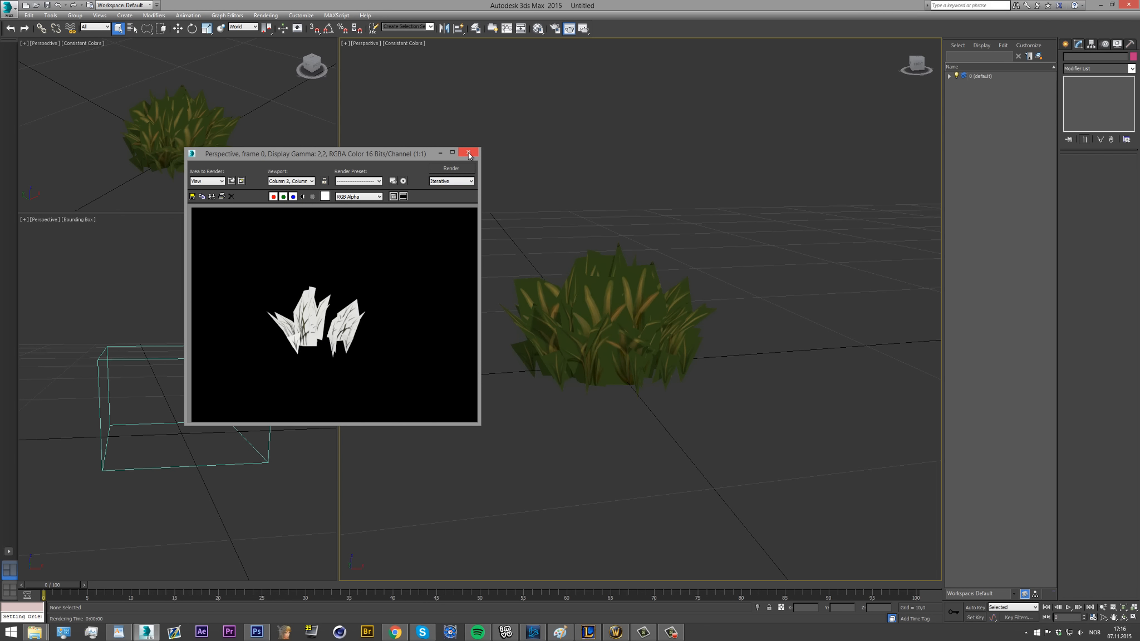
drag(409, 153, 253, 167)
Open the Material Editor and sample the material from the grass model into the active slot.
click(537, 29)
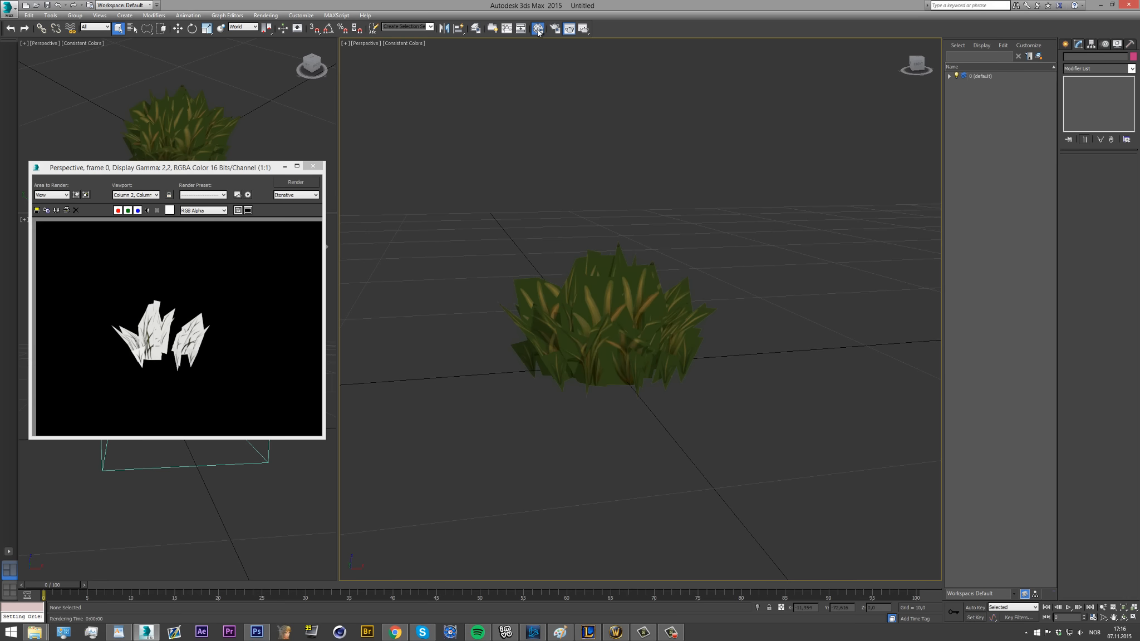
drag(355, 121, 367, 121)
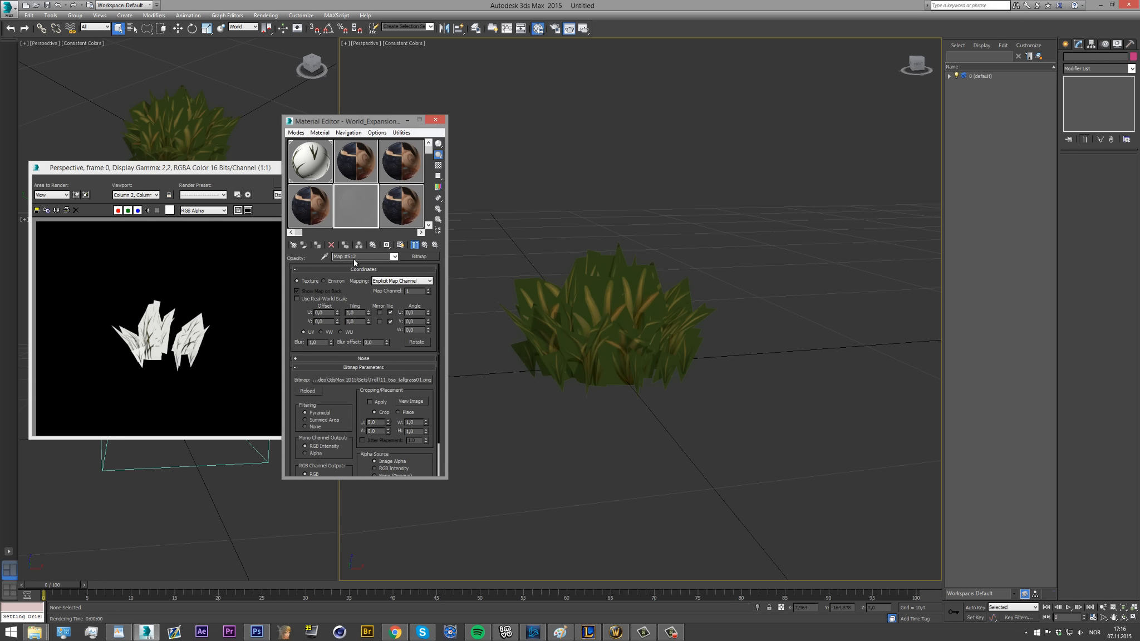
click(326, 258)
click(585, 285)
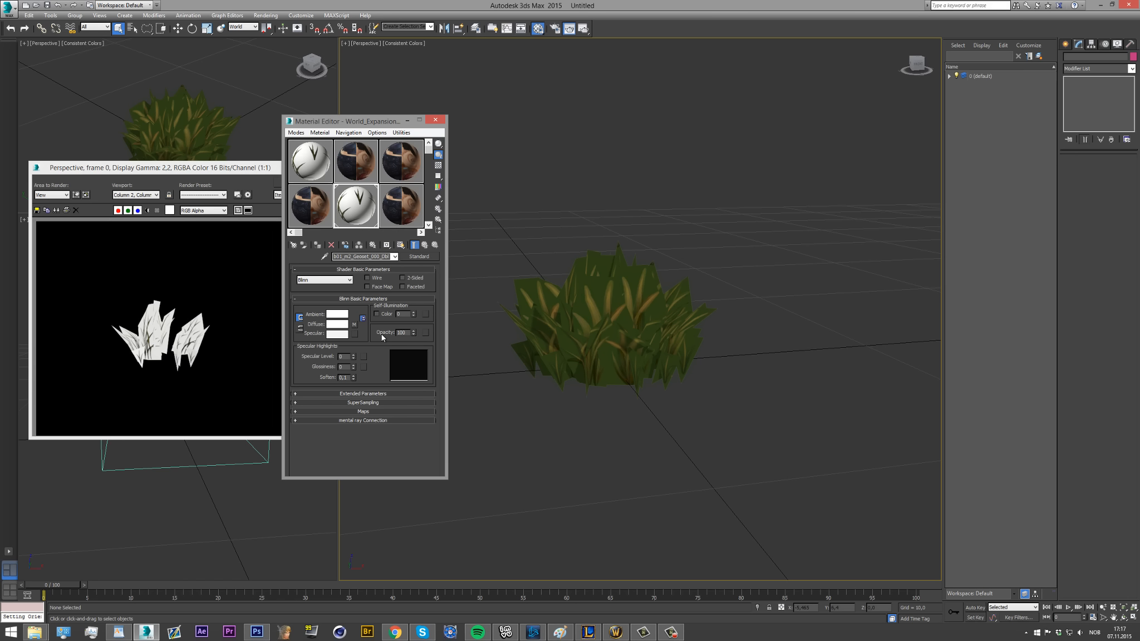
Assign the bitmap 11_6sa_tallgrass01.png as the grass material's opacity map and render a test.
click(426, 333)
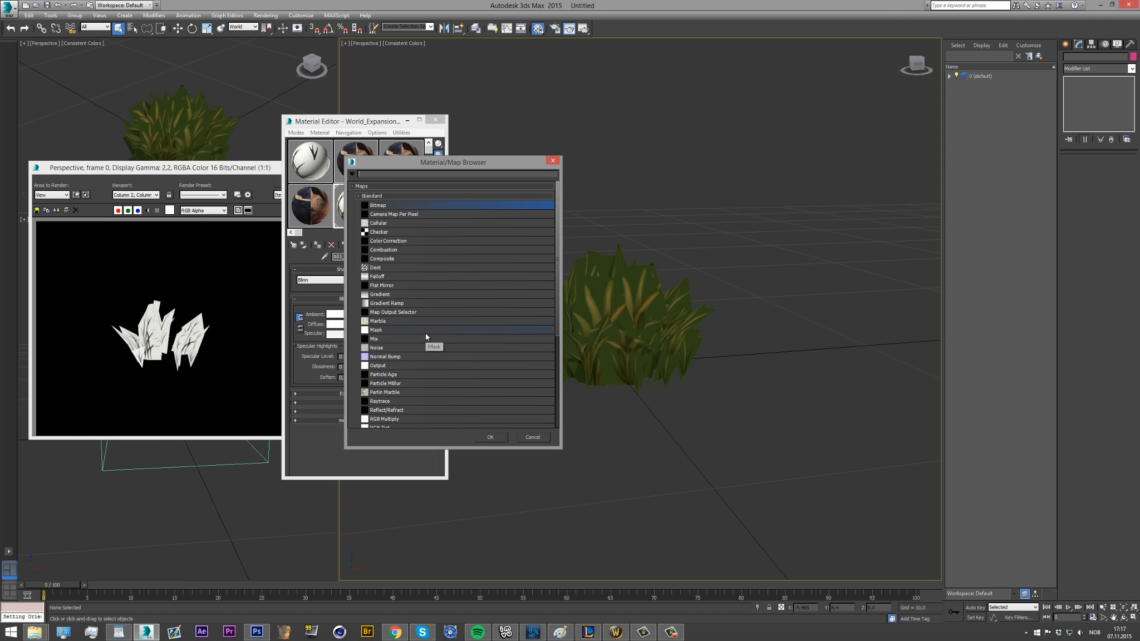
double_click(398, 208)
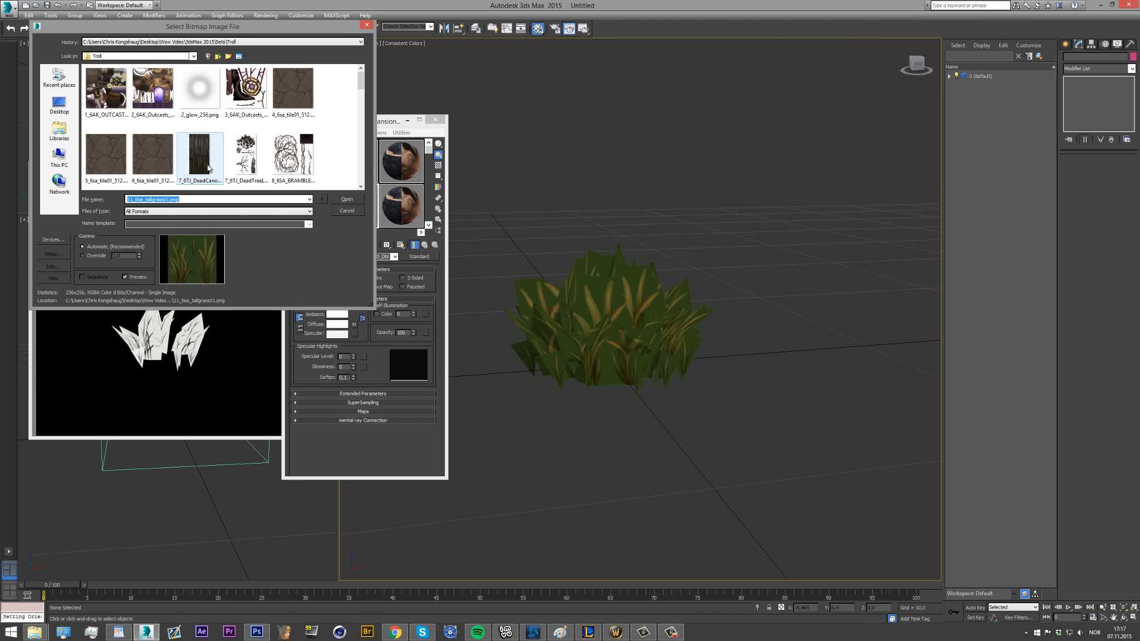
drag(357, 87, 354, 109)
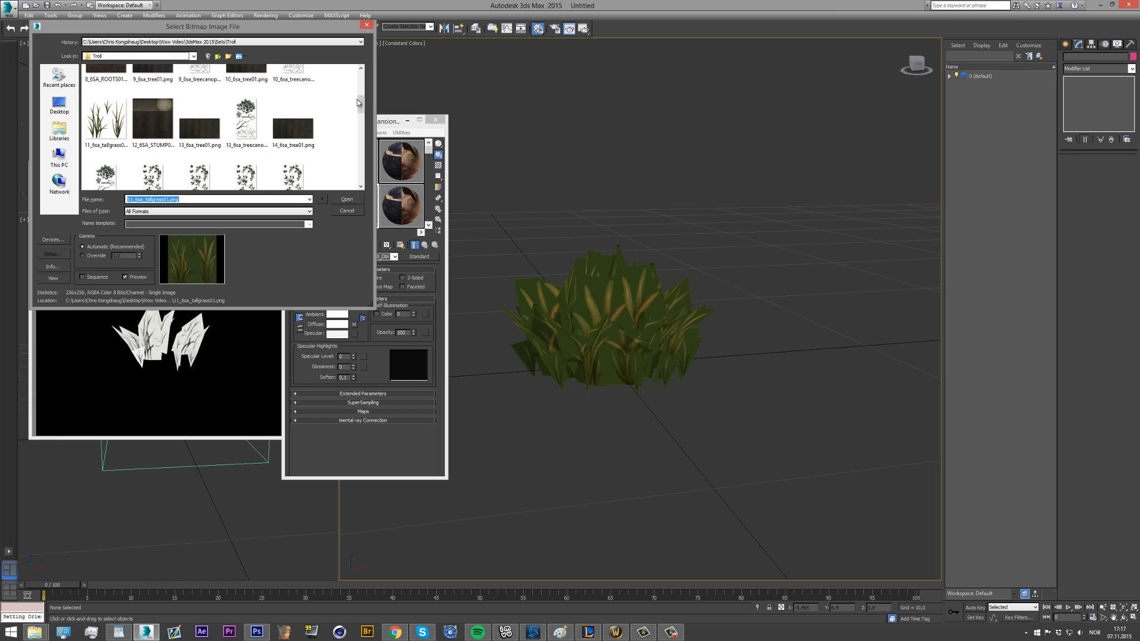
drag(361, 107, 360, 108)
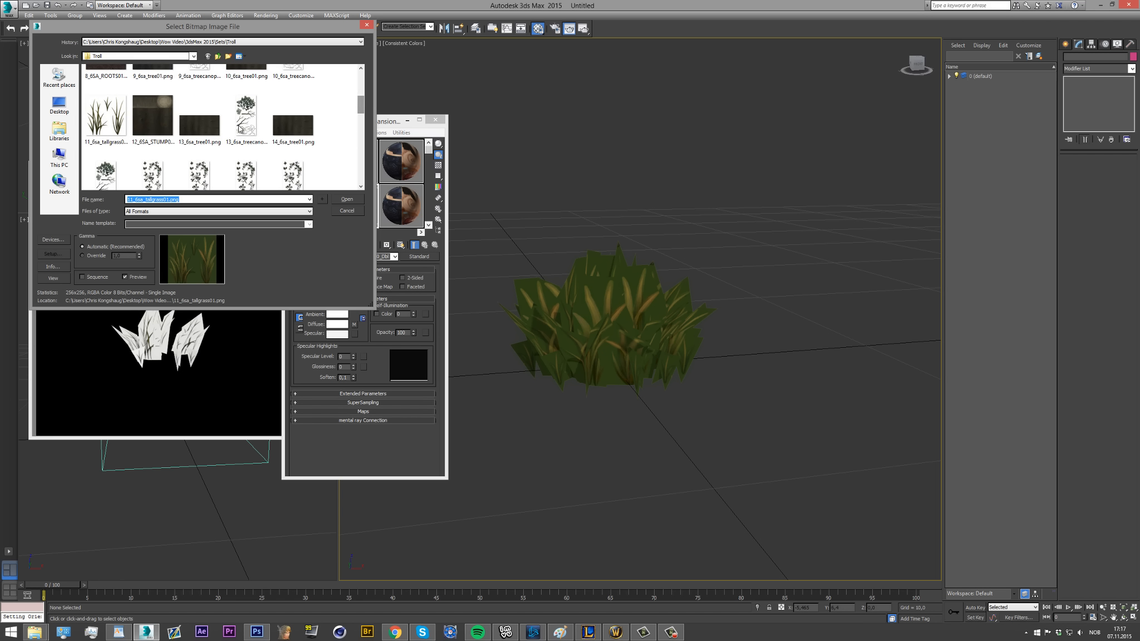
double_click(107, 128)
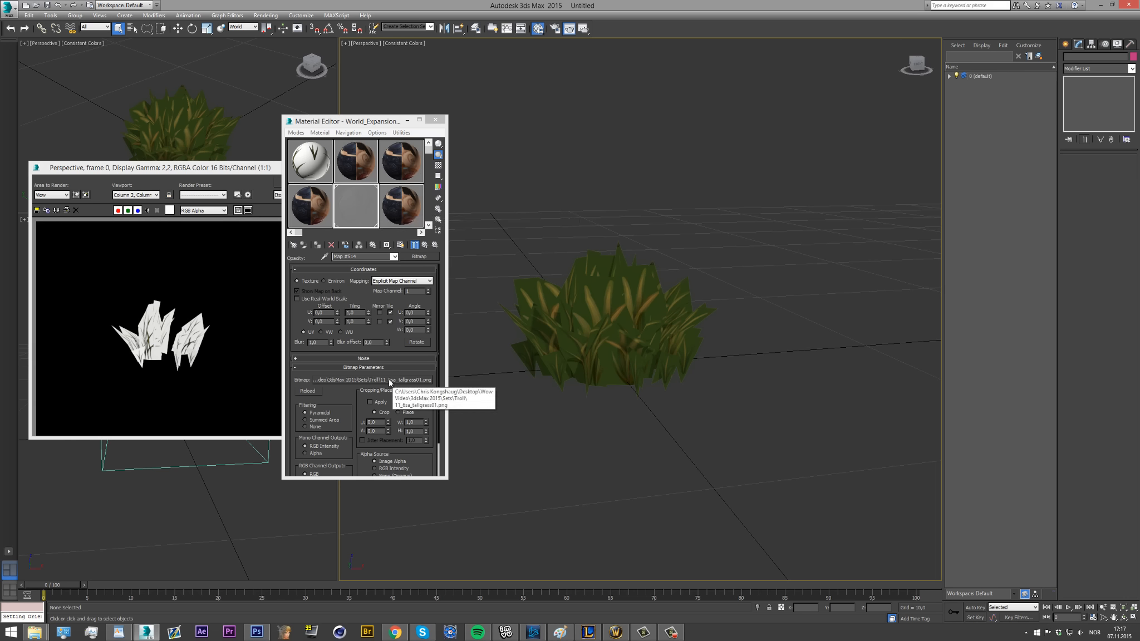
mouse_move(437, 365)
mouse_down()
mouse_move(439, 415)
mouse_move(437, 367)
mouse_up()
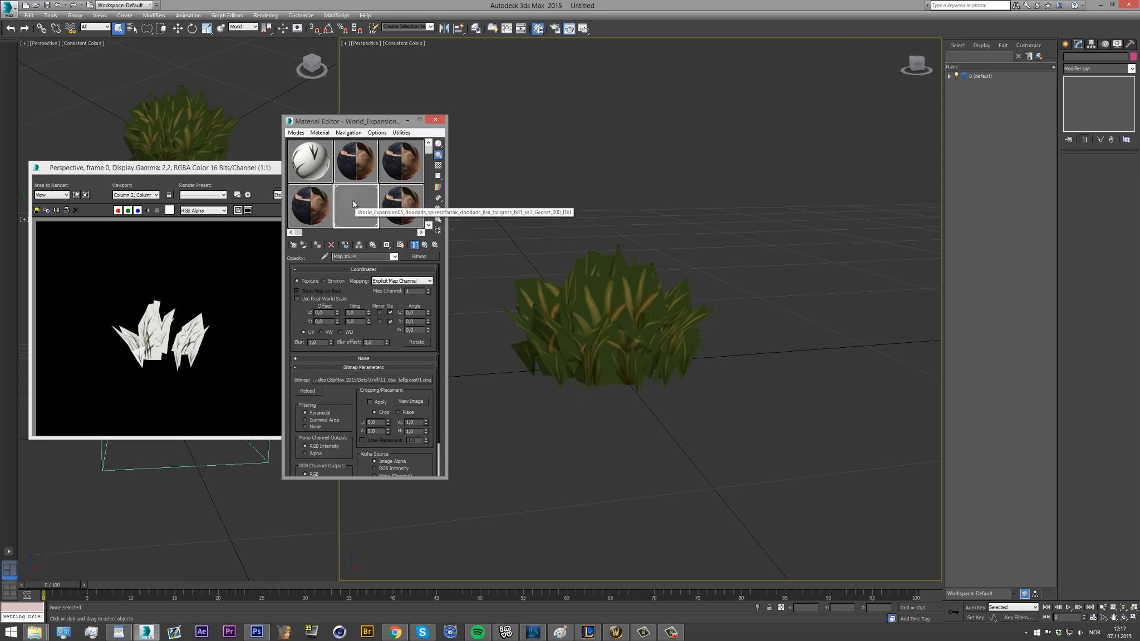
click(582, 31)
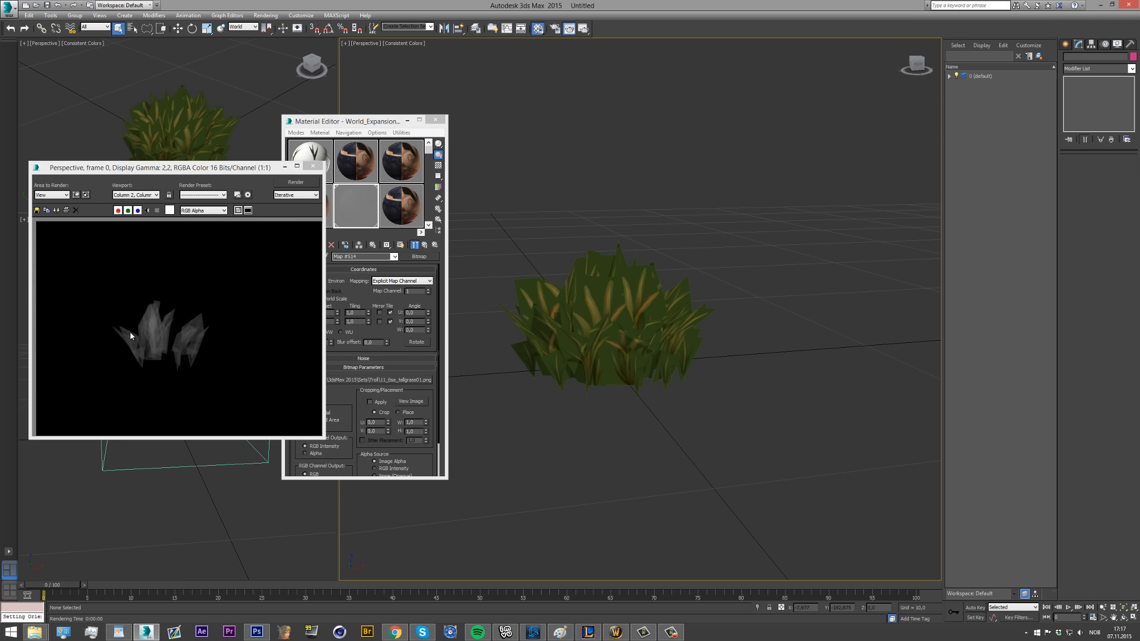
Set the opacity bitmap's Mono Channel Output to Alpha and re-render the grass, including a close-up.
drag(353, 122, 377, 114)
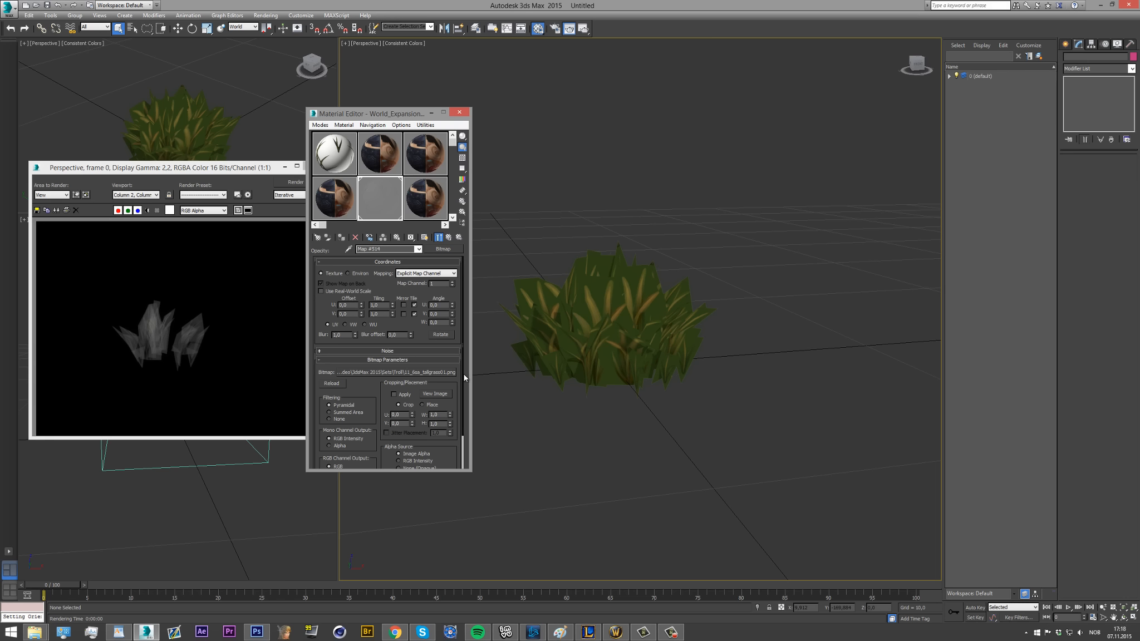
drag(462, 369, 459, 323)
click(329, 446)
click(286, 182)
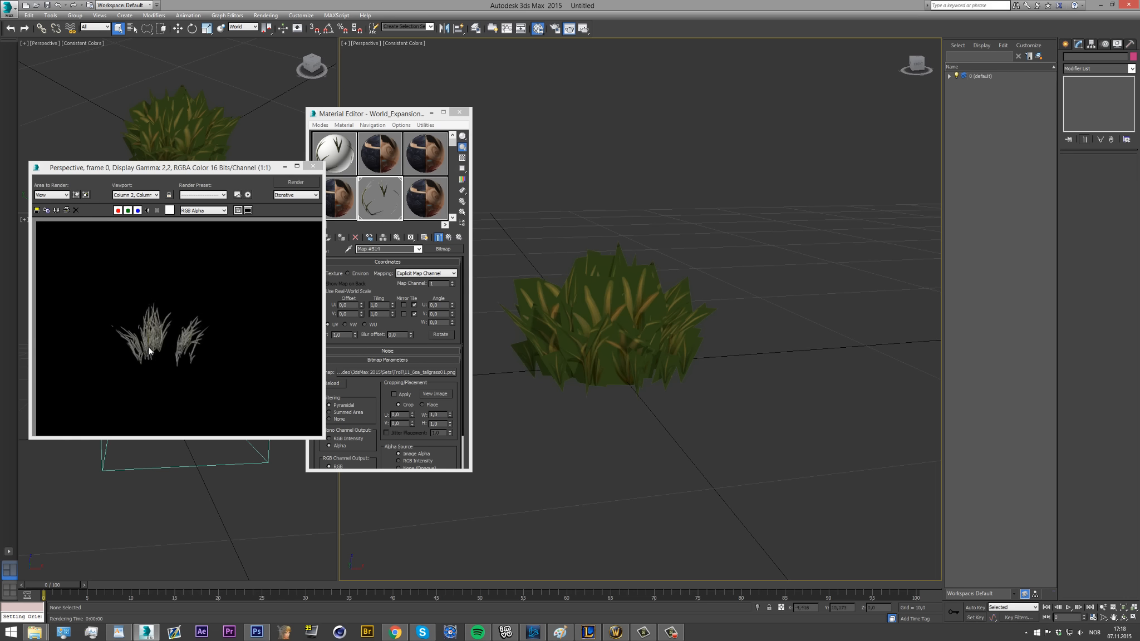
scroll(556, 234, up, 5)
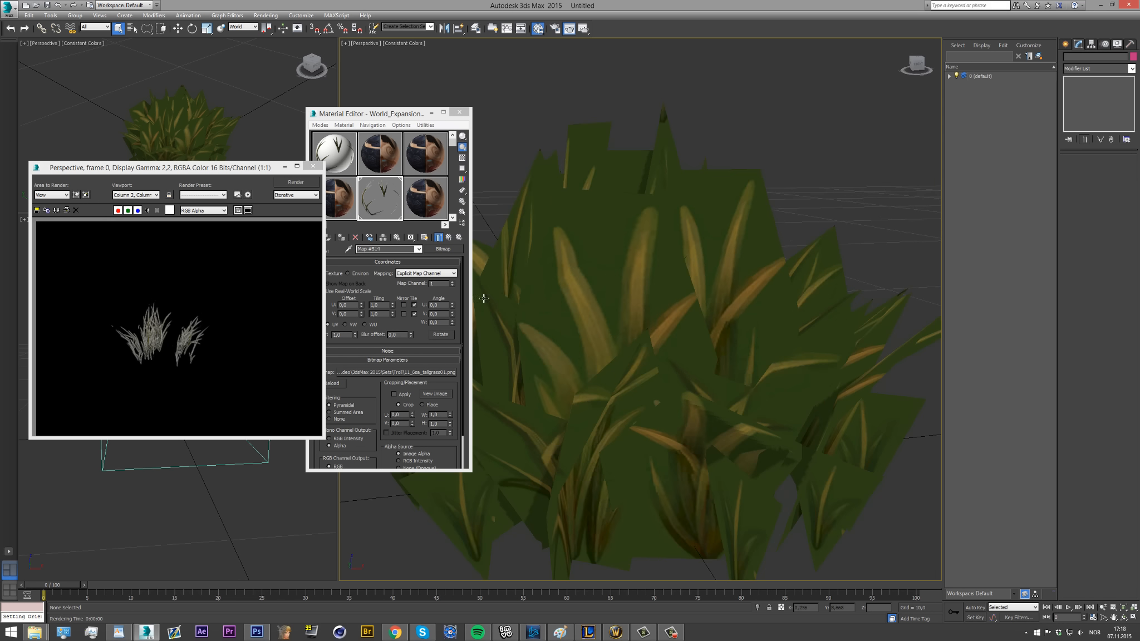
click(295, 184)
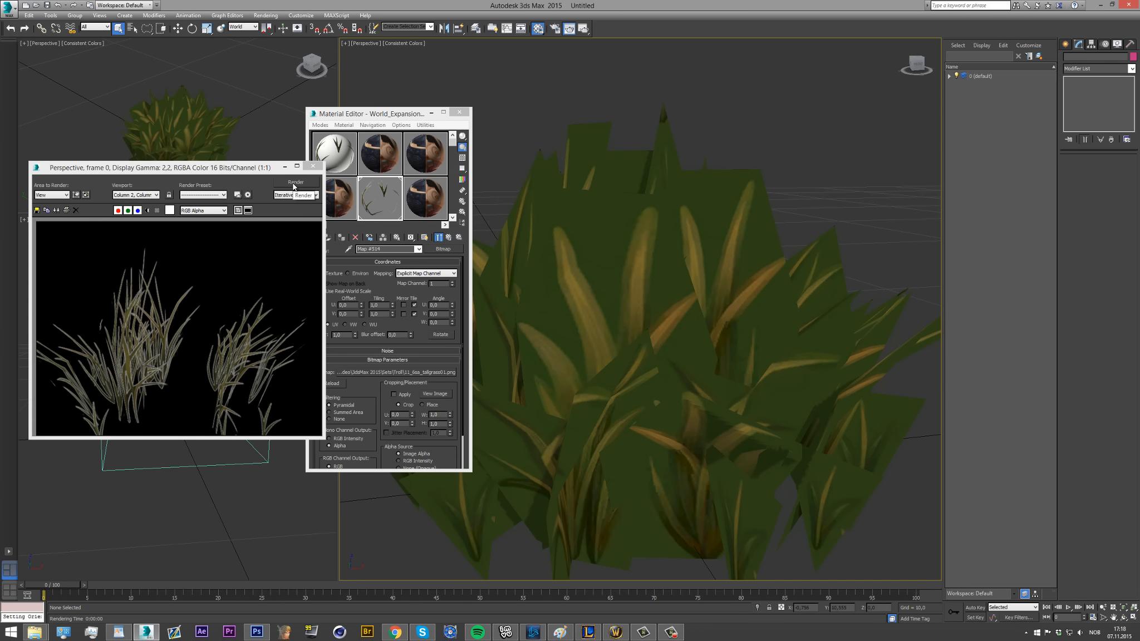
Go back to the parent grass material and set its linked ambient and diffuse colours to black.
drag(380, 113, 368, 112)
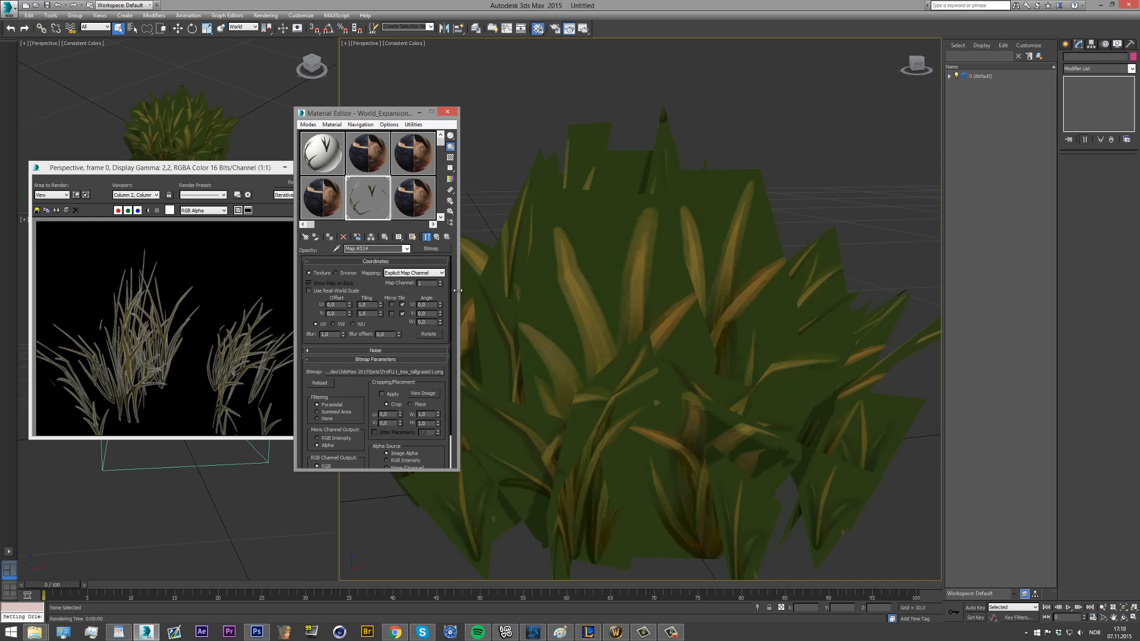
click(407, 250)
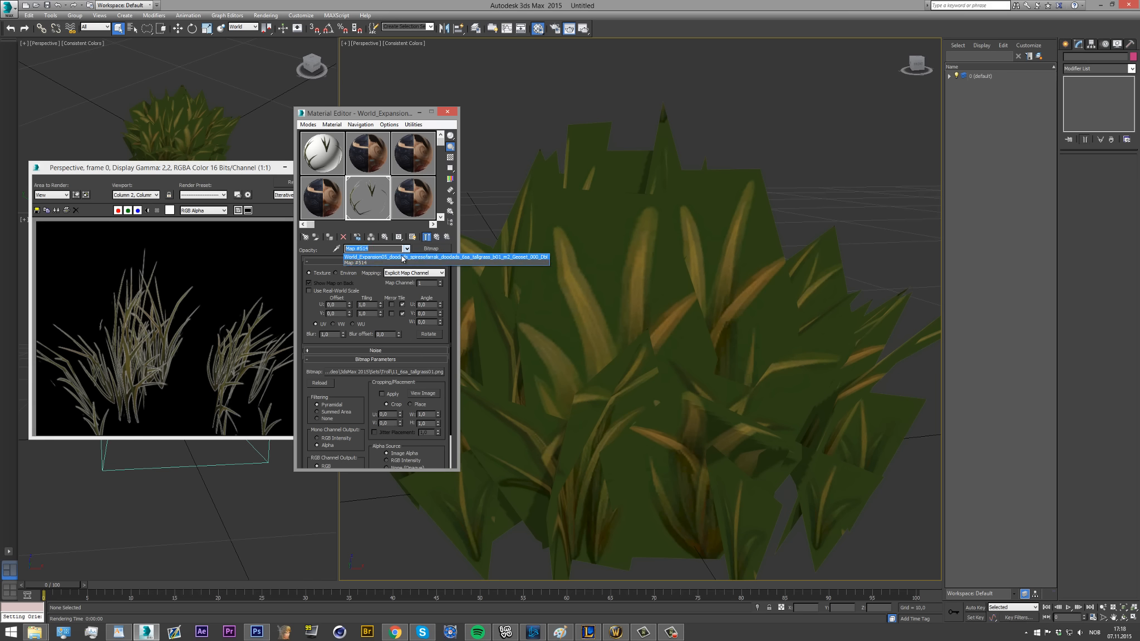
click(402, 258)
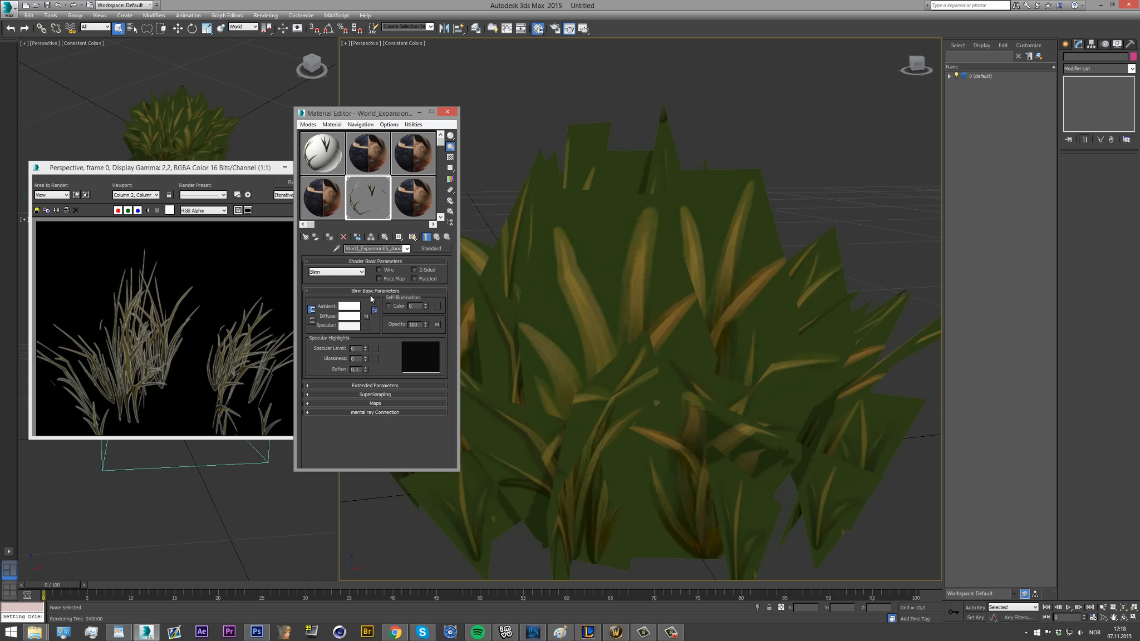
click(345, 316)
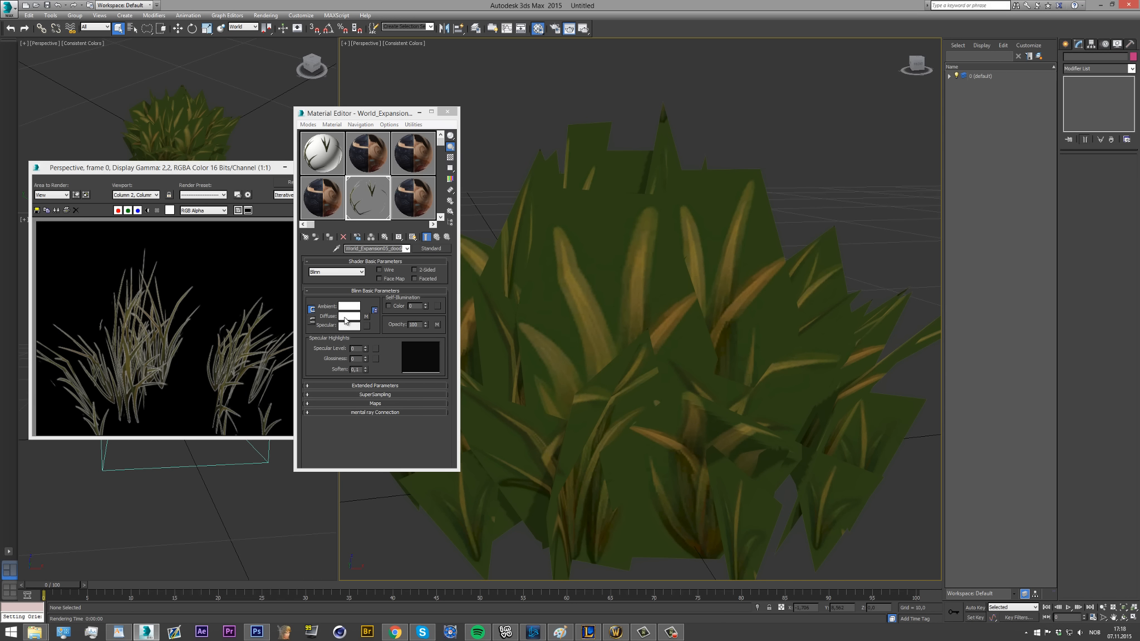
drag(282, 41, 571, 158)
drag(545, 226, 548, 177)
click(614, 250)
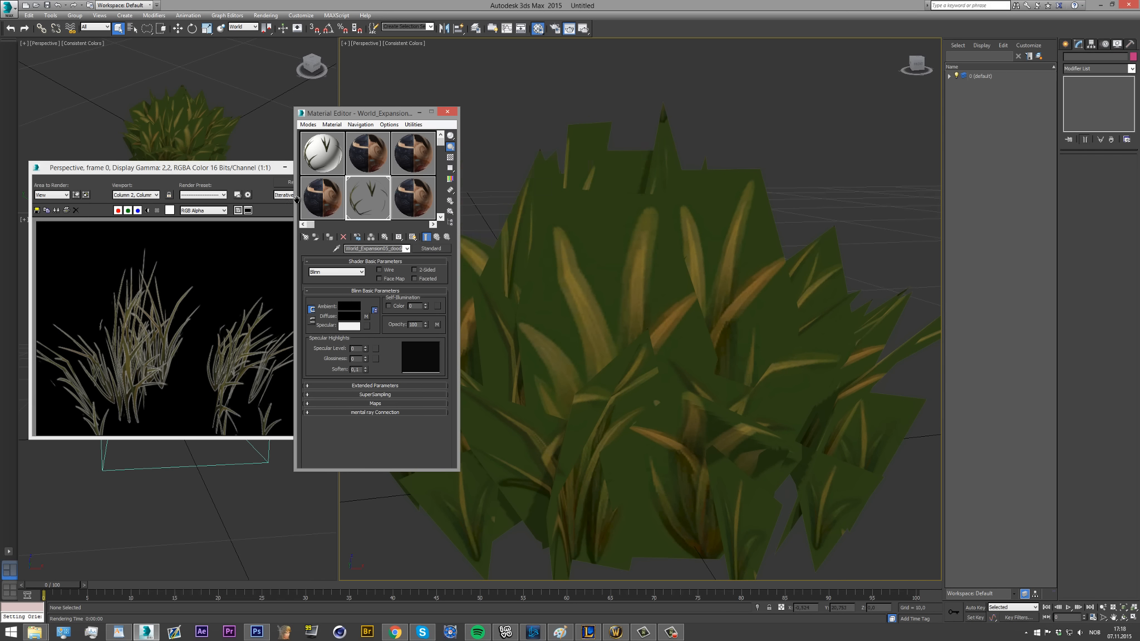
Render the grass again to check the effect of the black diffuse colour.
click(254, 169)
click(280, 182)
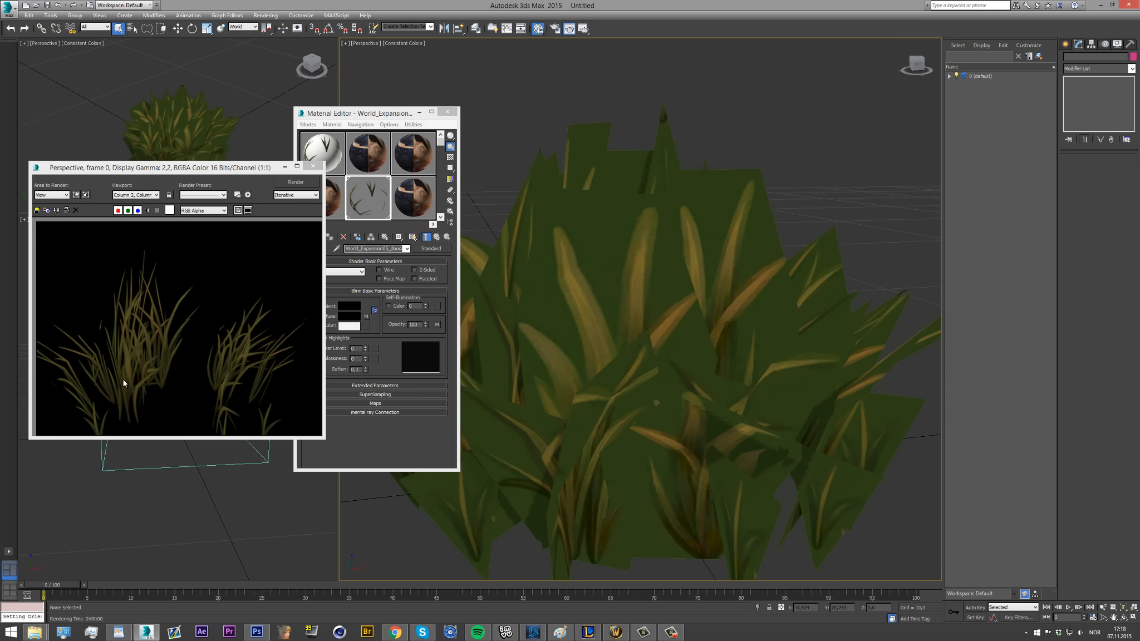
scroll(511, 148, down, 5)
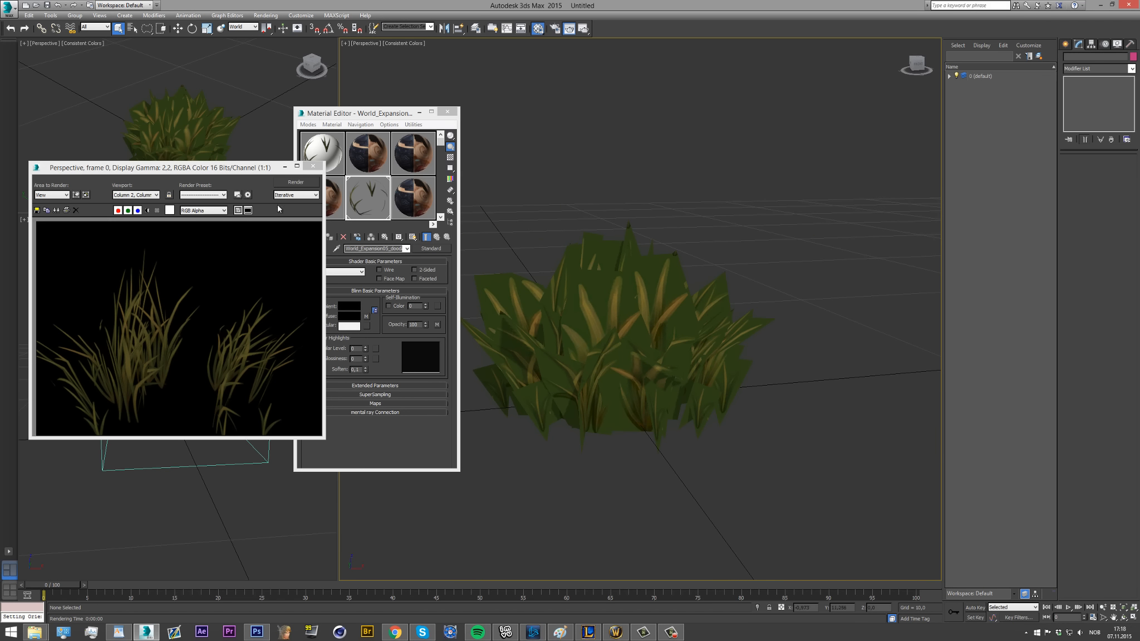
Close the render window and the Material Editor.
drag(373, 118, 385, 117)
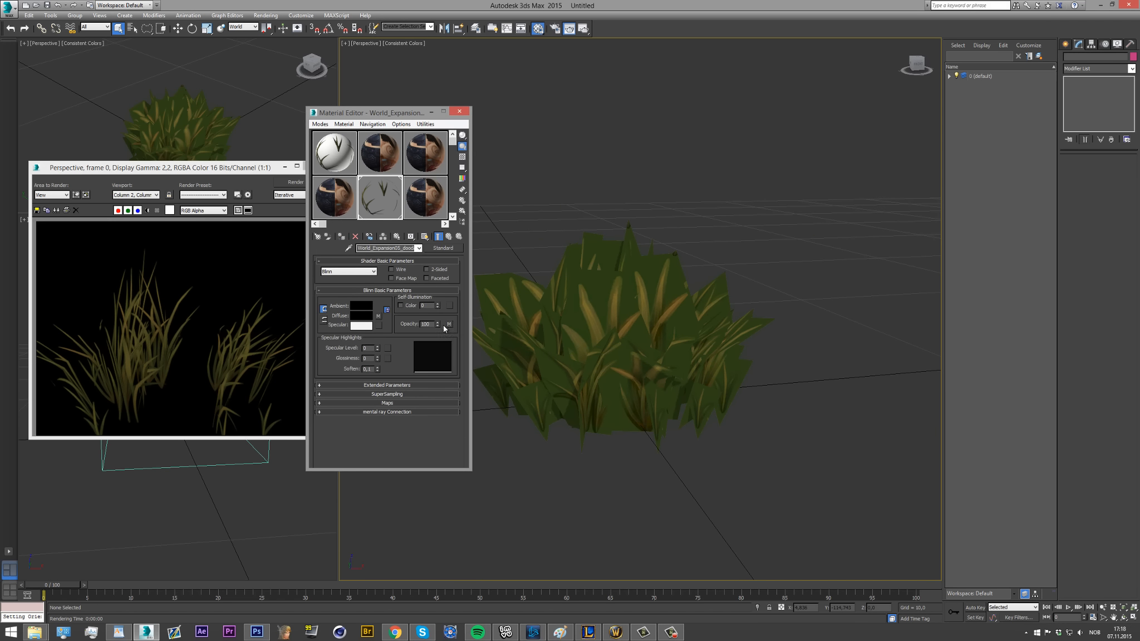
click(605, 348)
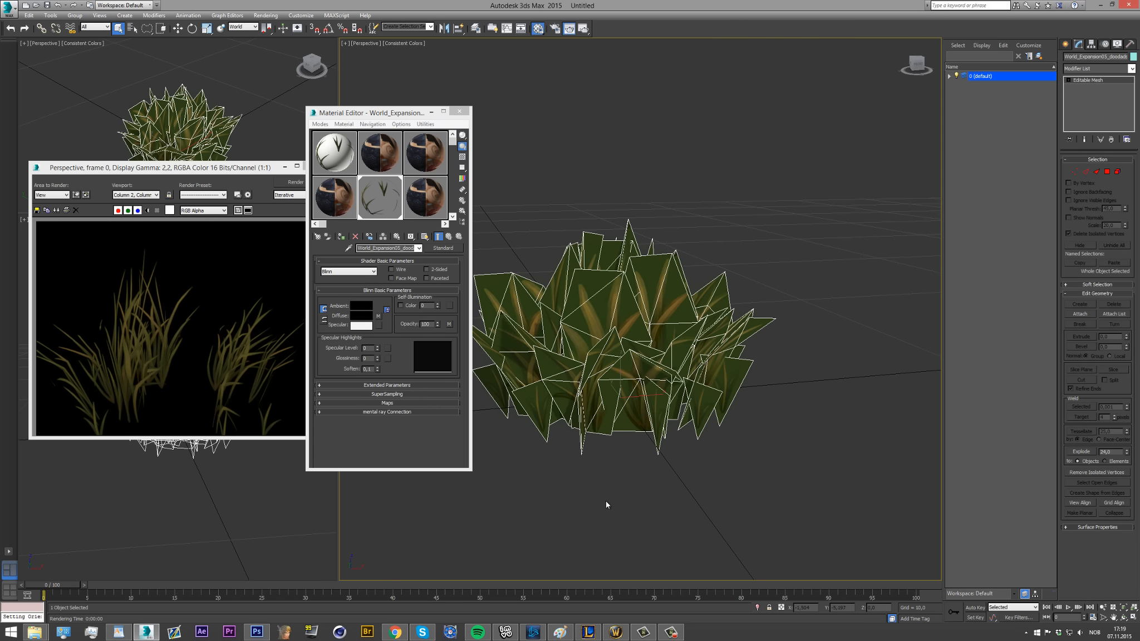
click(606, 501)
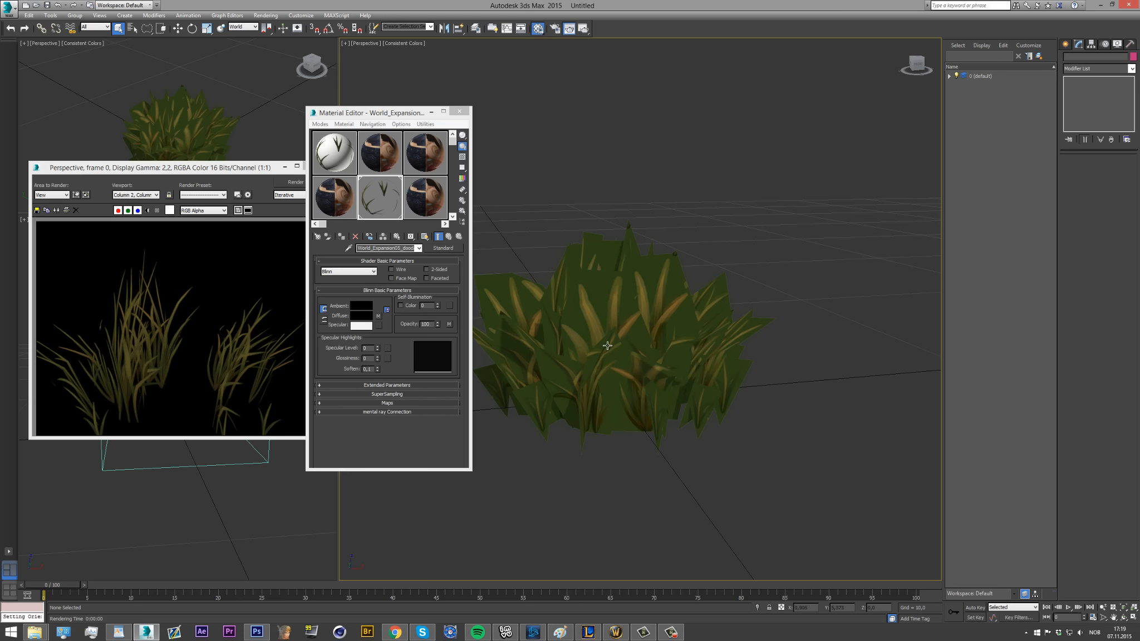
drag(228, 174, 221, 192)
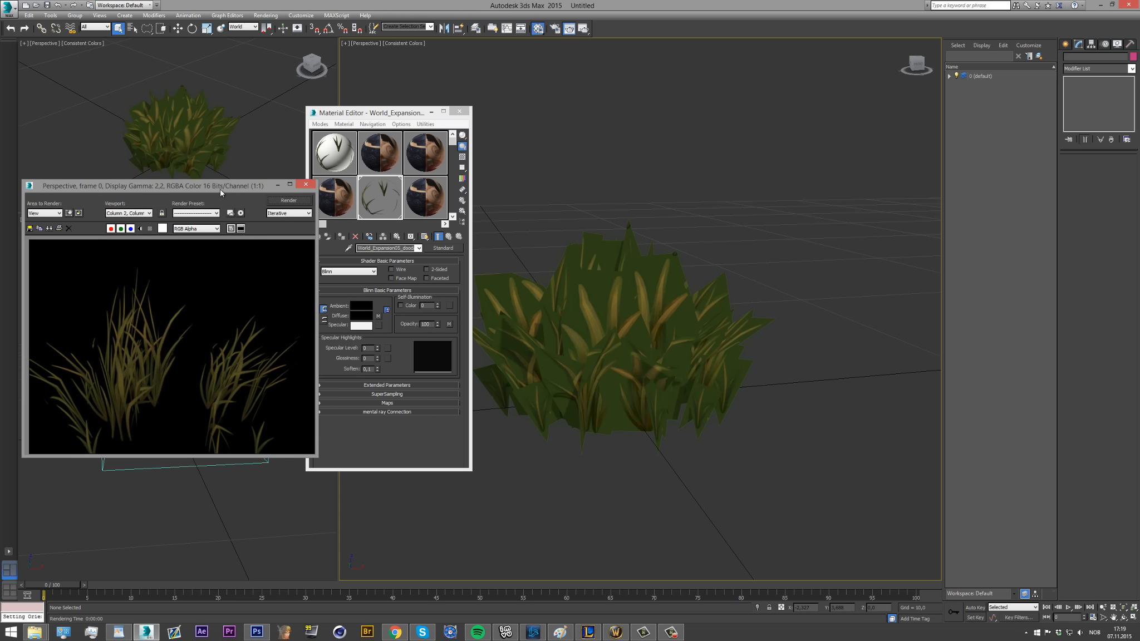
click(305, 184)
click(459, 111)
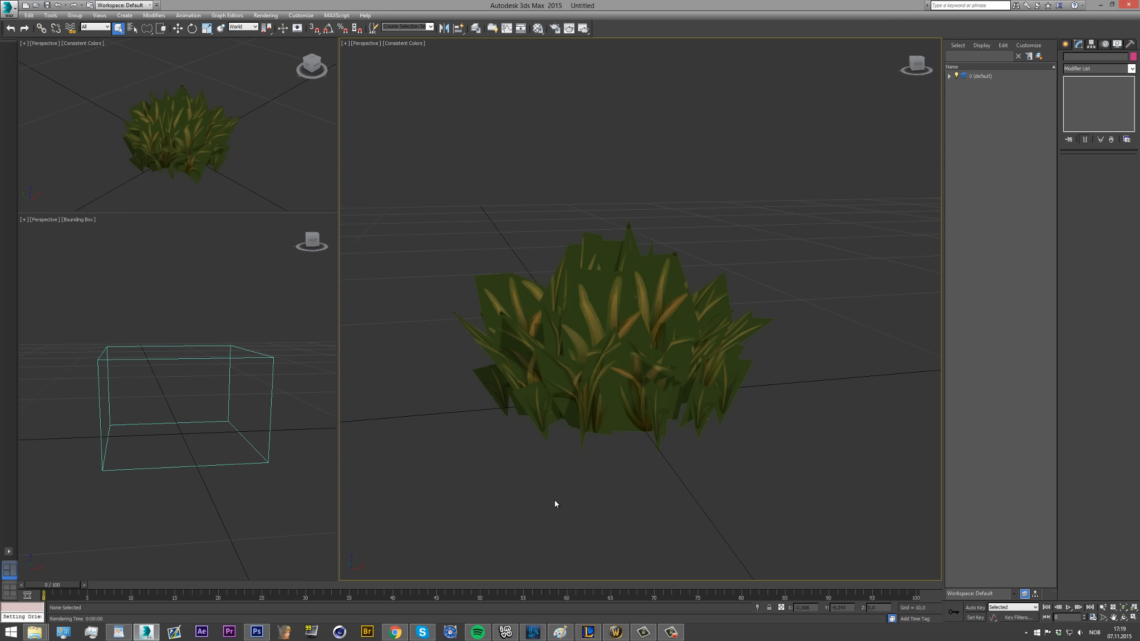
Try a large flat box as ground beneath the grass and delete it.
scroll(596, 383, down, 8)
scroll(597, 379, up, 3)
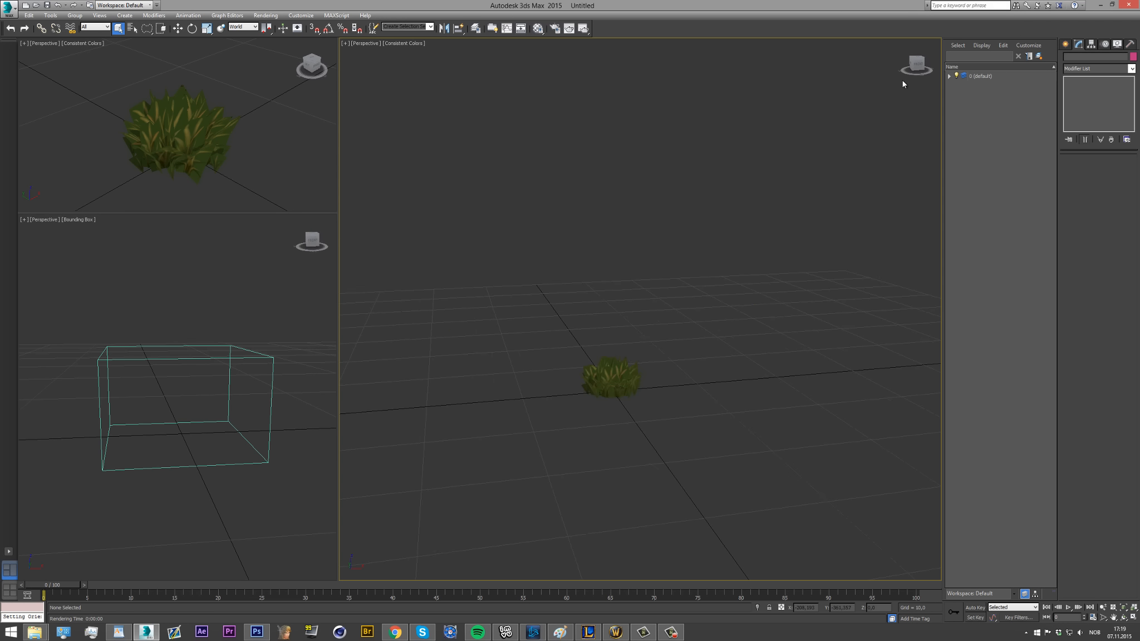
drag(919, 61, 911, 66)
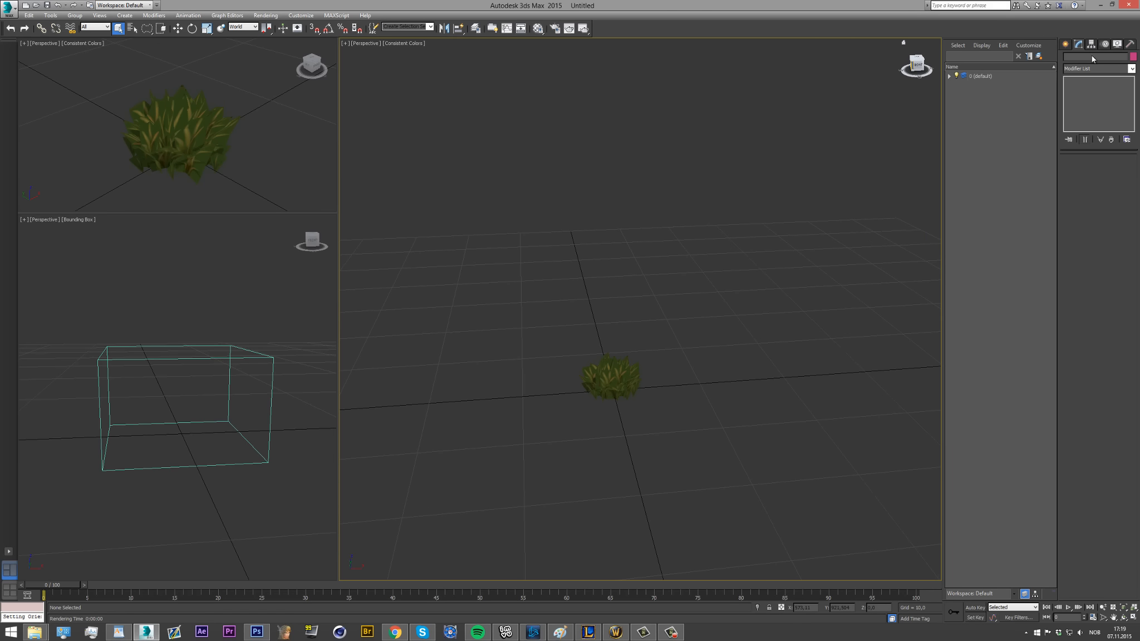
click(1065, 45)
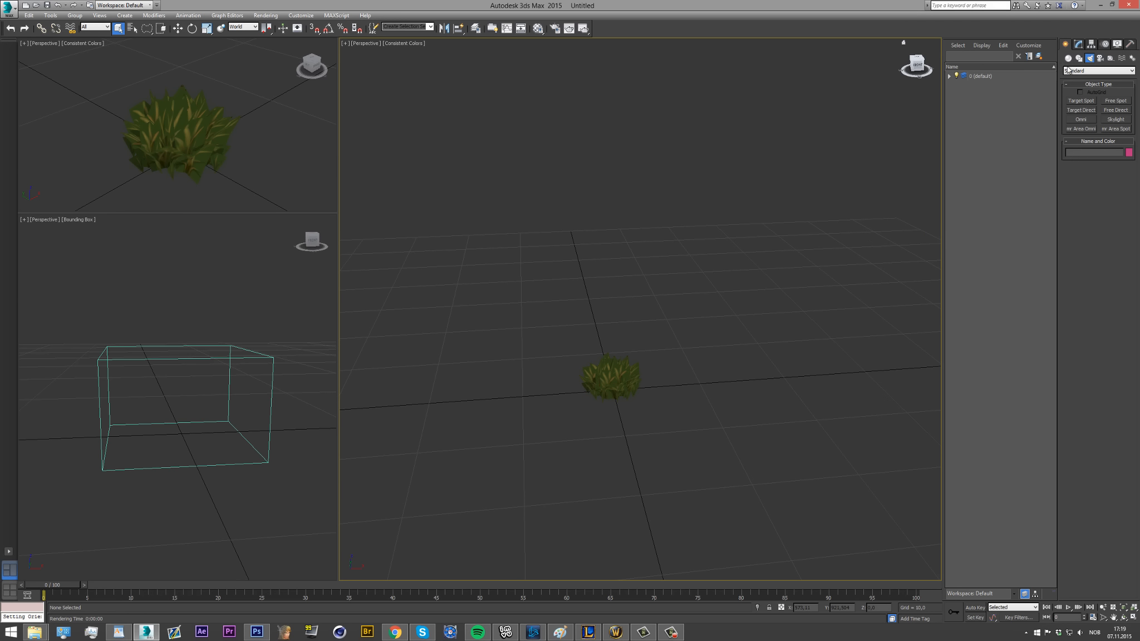
click(1068, 58)
click(1081, 101)
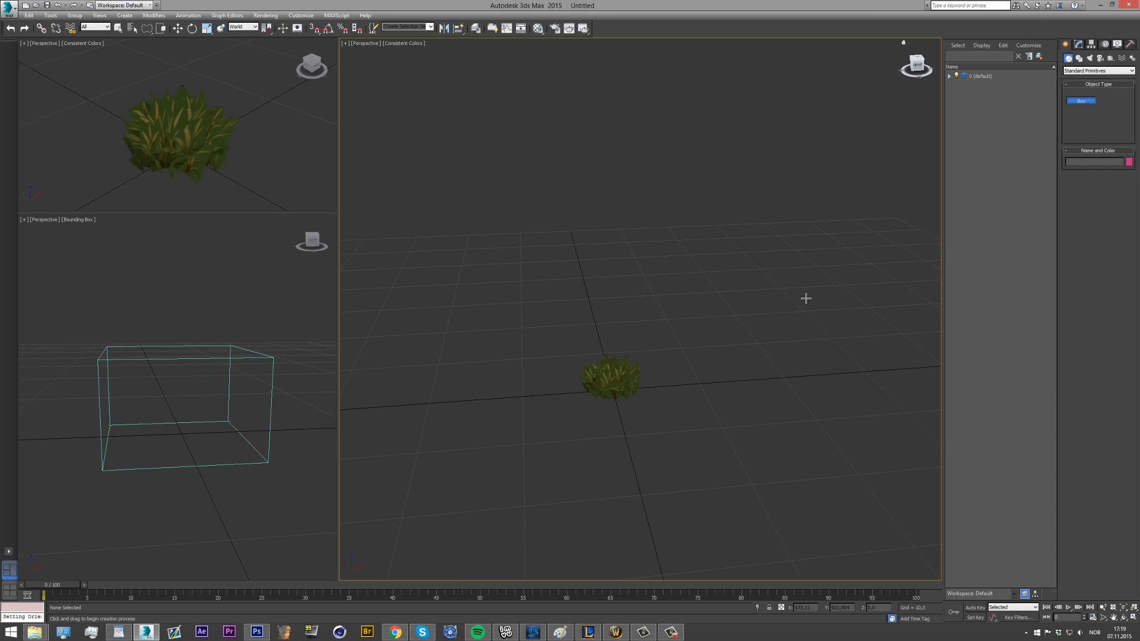
drag(421, 302, 930, 474)
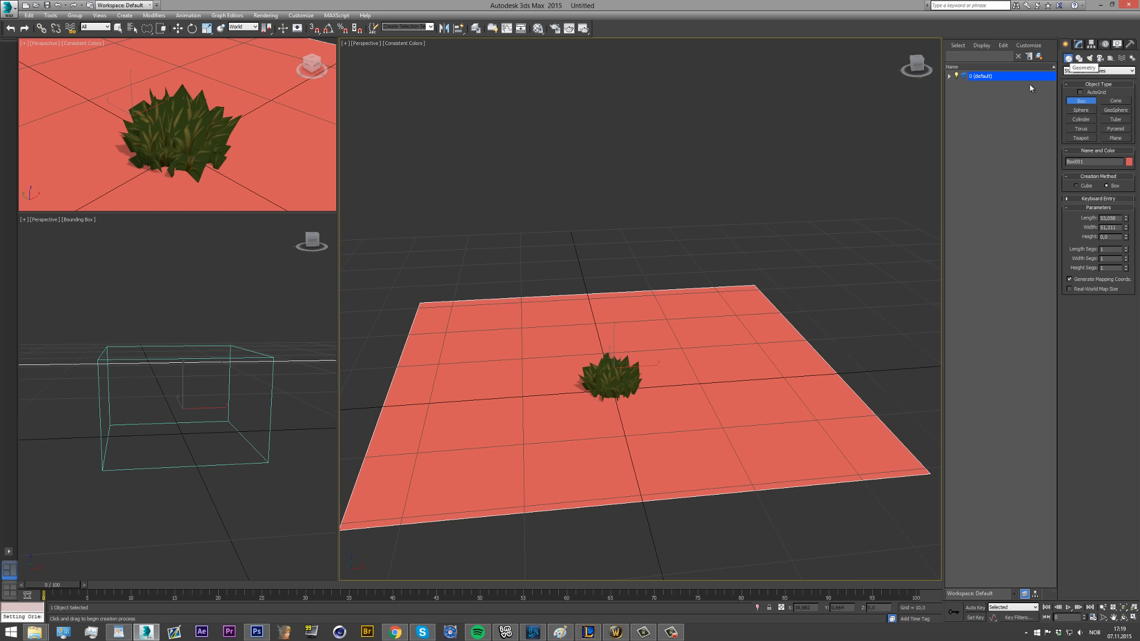
click(28, 15)
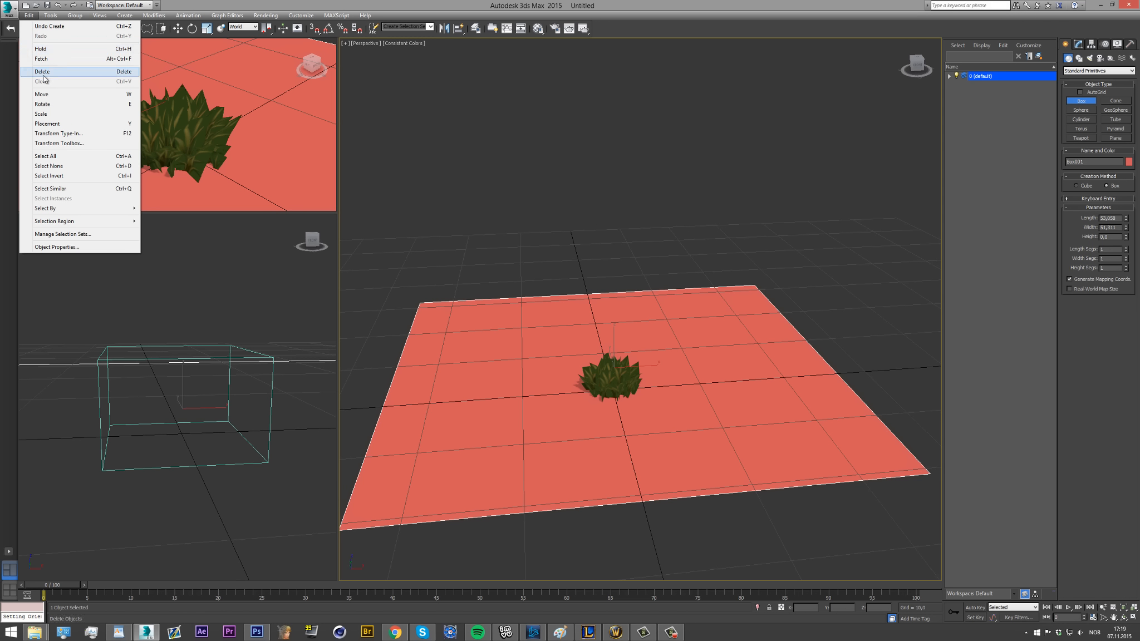
click(43, 74)
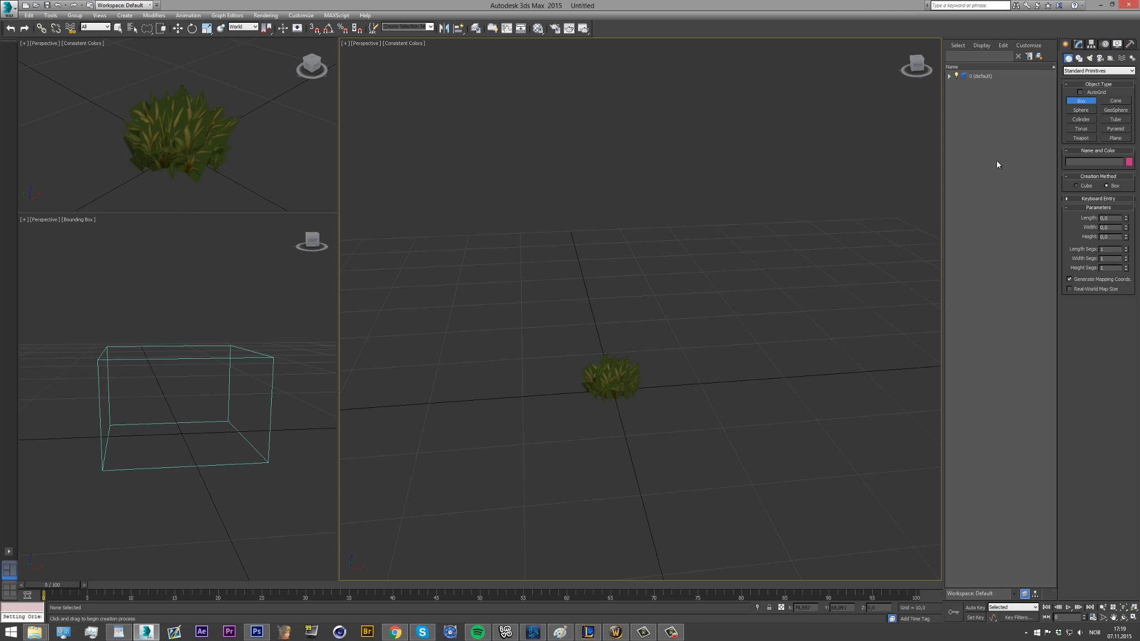
Try a wide, shallow cone as ground around the grass and delete it.
click(1123, 104)
drag(456, 285, 586, 411)
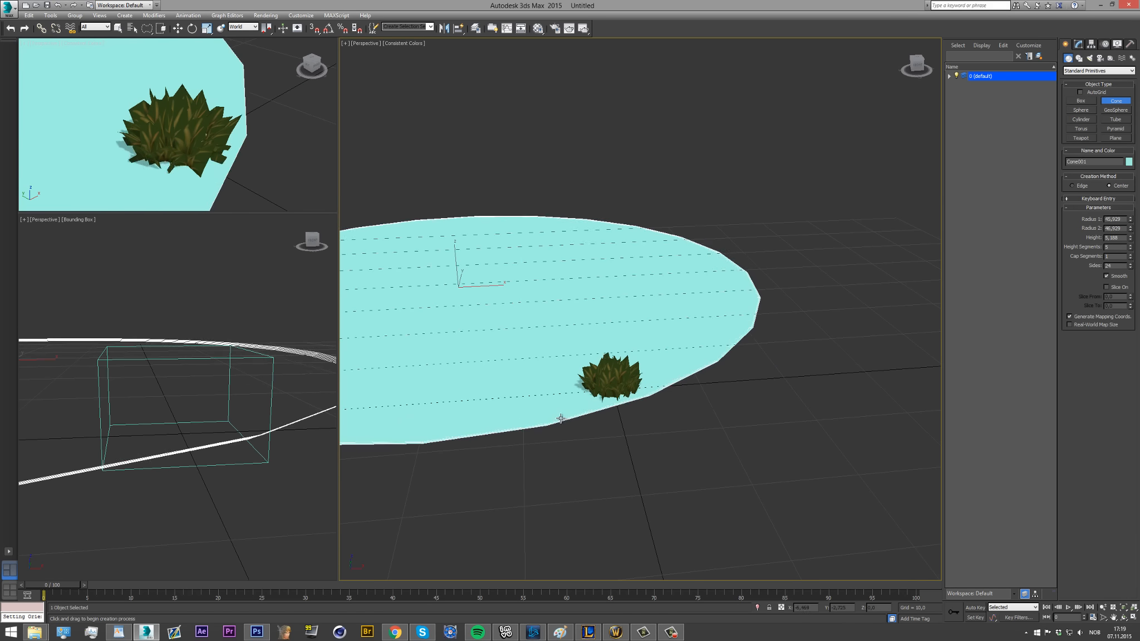
click(558, 425)
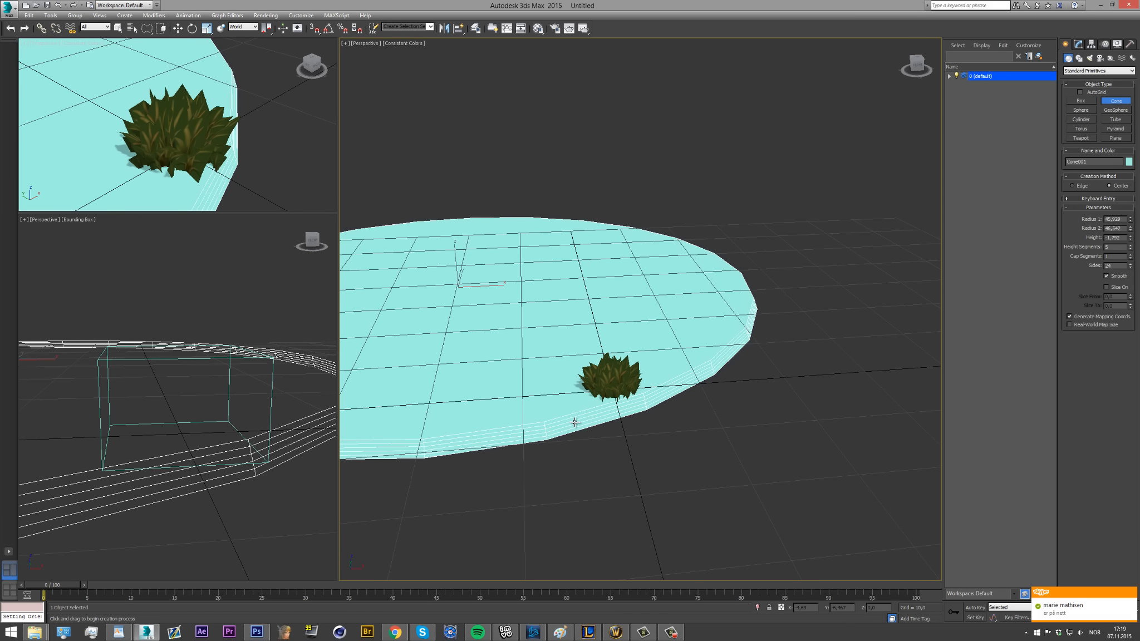
click(480, 403)
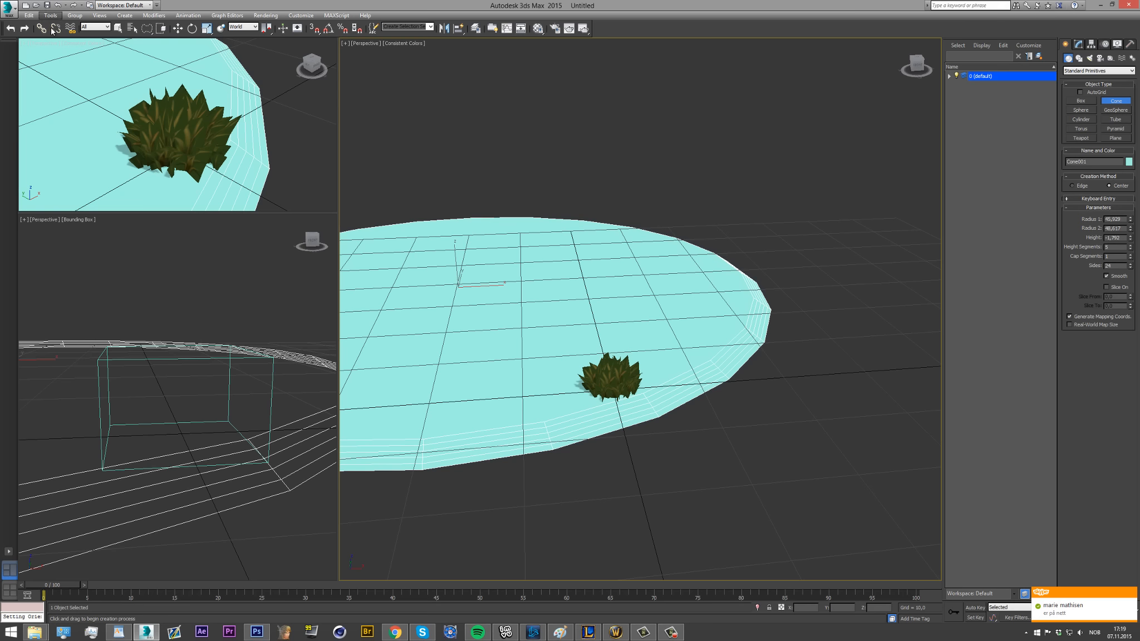
click(30, 15)
click(39, 72)
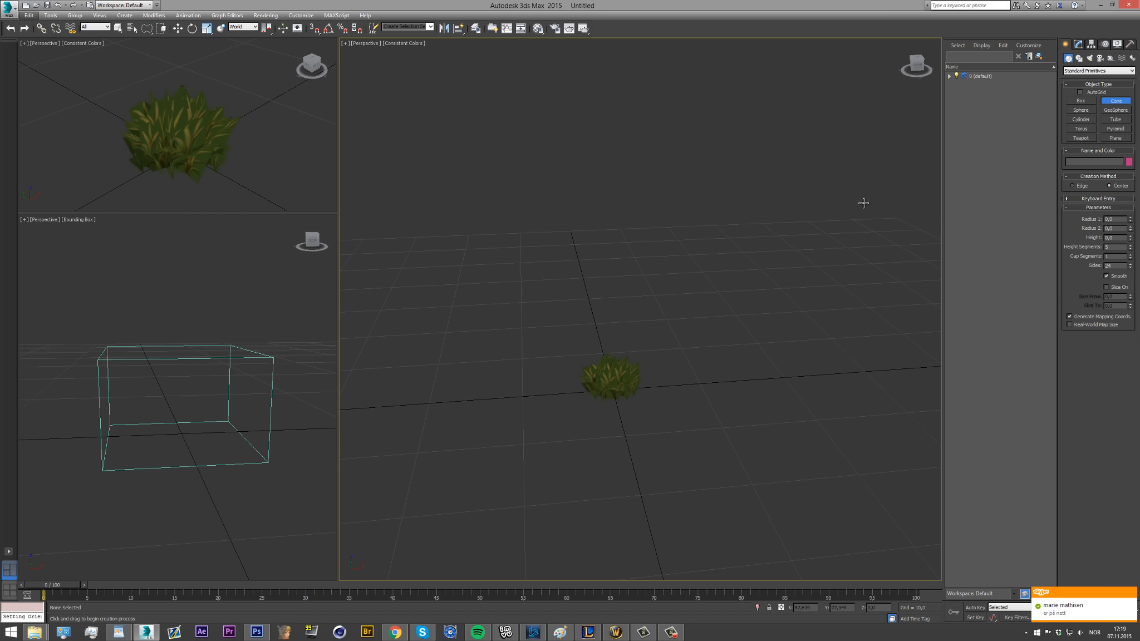
Draw a very thin box about 33 units wide on the grid, with one corner at the grass.
click(1079, 101)
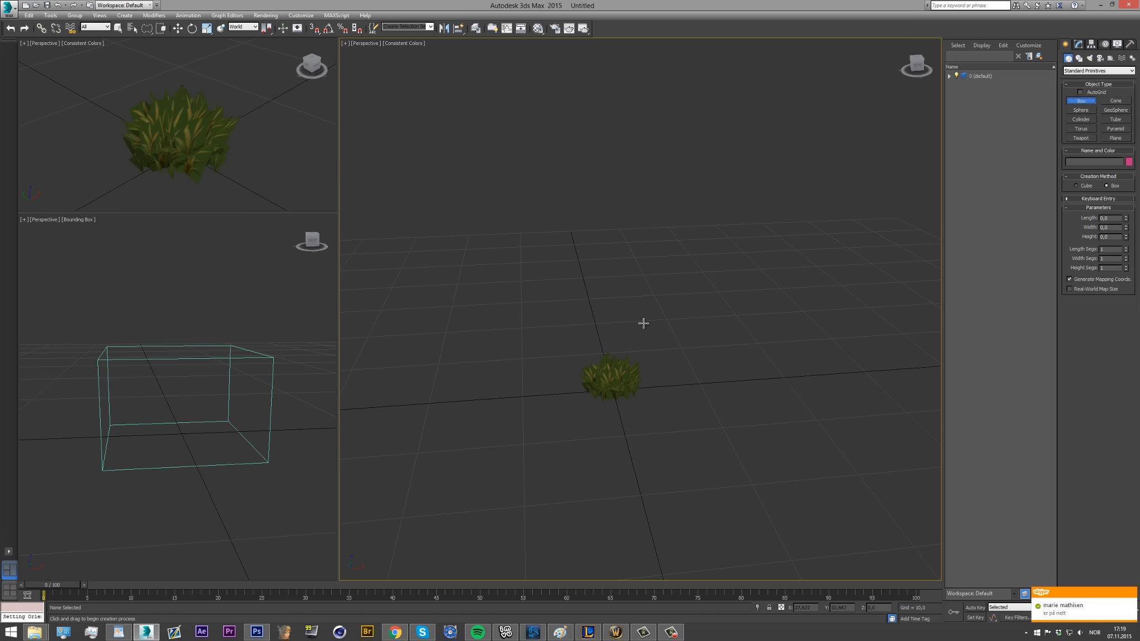
drag(393, 281, 630, 369)
click(634, 367)
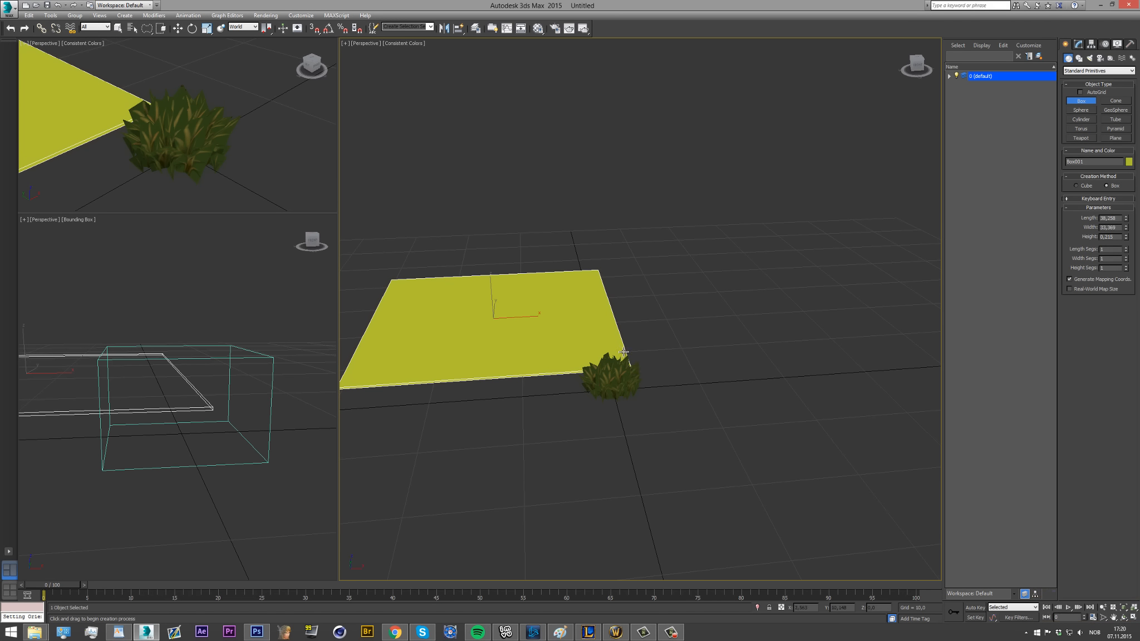
click(177, 29)
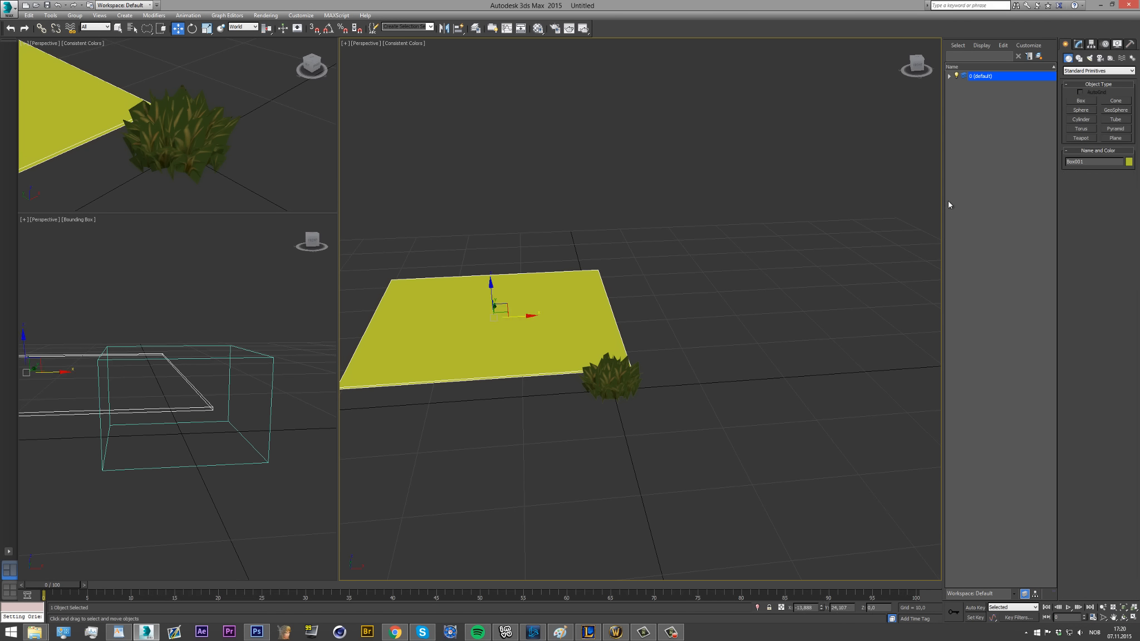
Create a flat, disc-like cone with a base radius of about 12 units and move it clear of the box, then deselect it.
click(1117, 102)
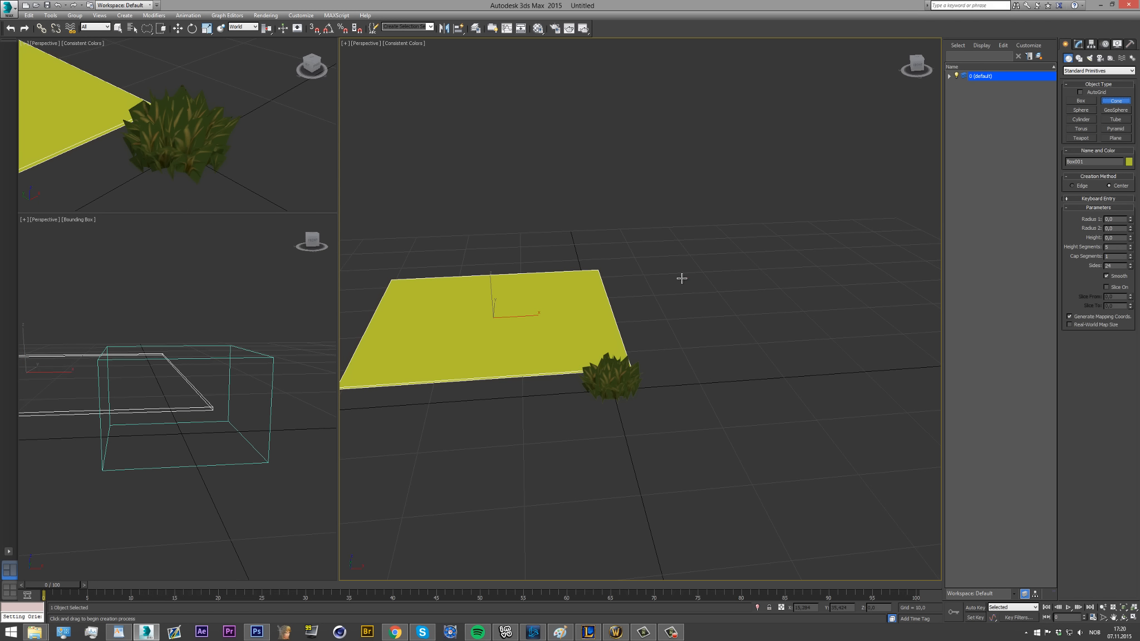
drag(680, 275, 730, 301)
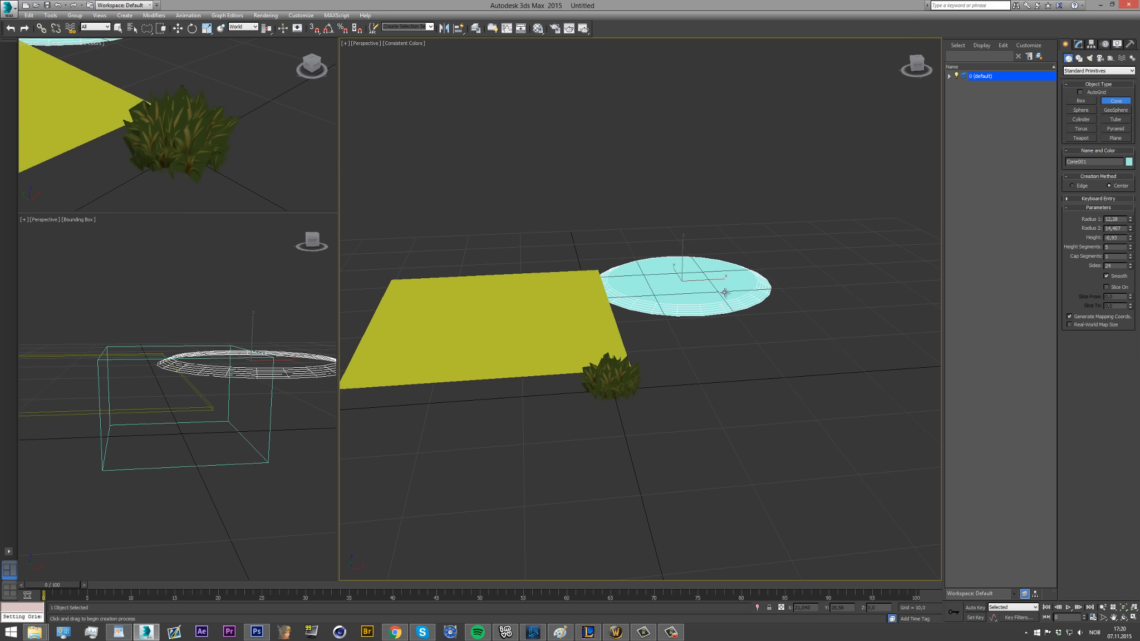
click(722, 290)
key(w)
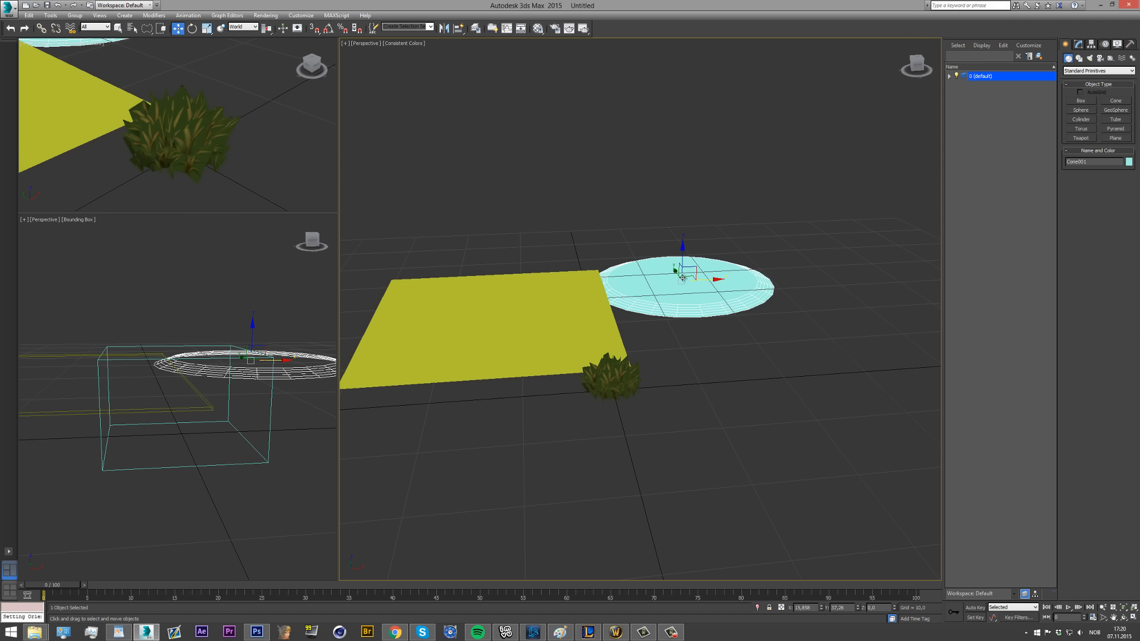
drag(682, 279, 780, 309)
click(693, 236)
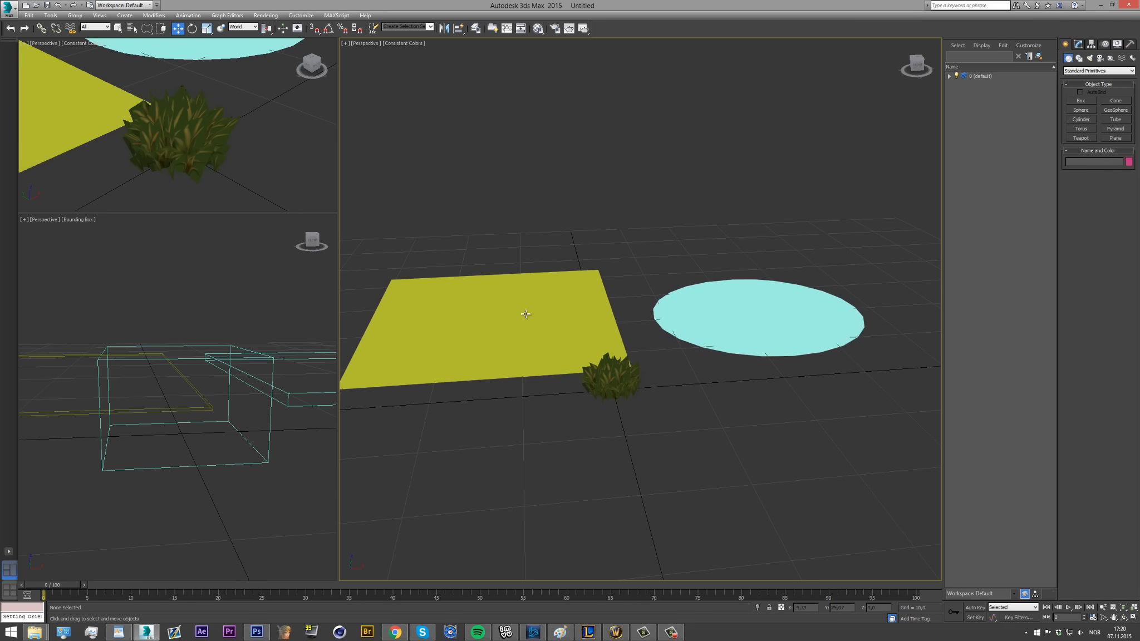
In the Material Editor, reset the sixth sample slot's character material to default settings.
click(538, 28)
drag(384, 113, 227, 178)
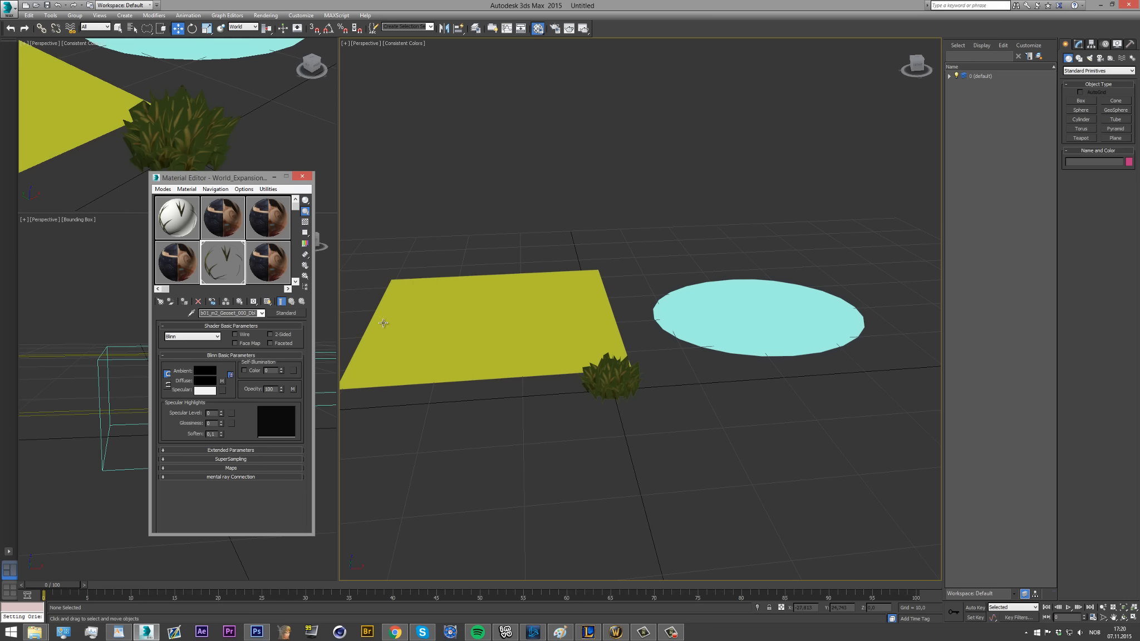
click(261, 259)
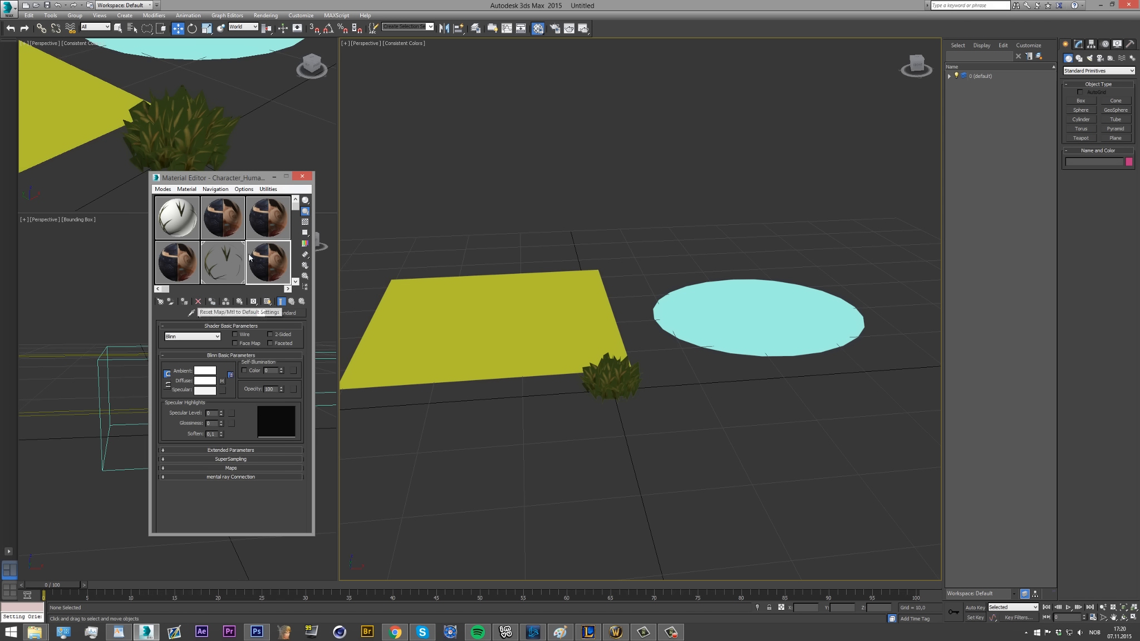
click(198, 302)
click(608, 349)
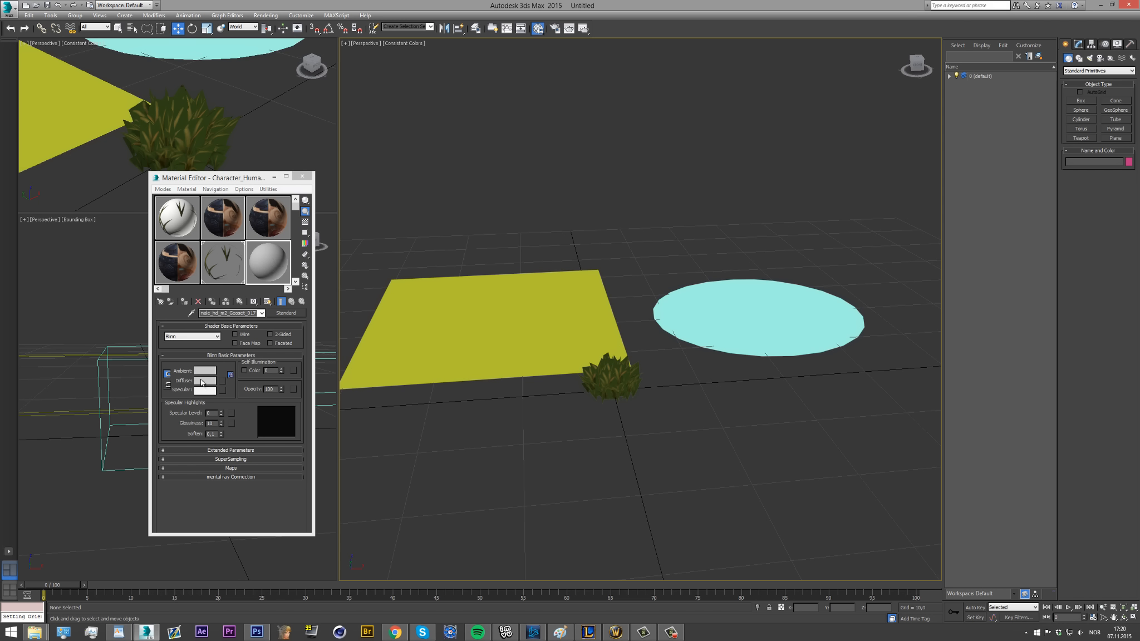
Assign the brown stone-tile JPG from the Wow Video folder's walls subfolder as the material's diffuse bitmap.
click(223, 380)
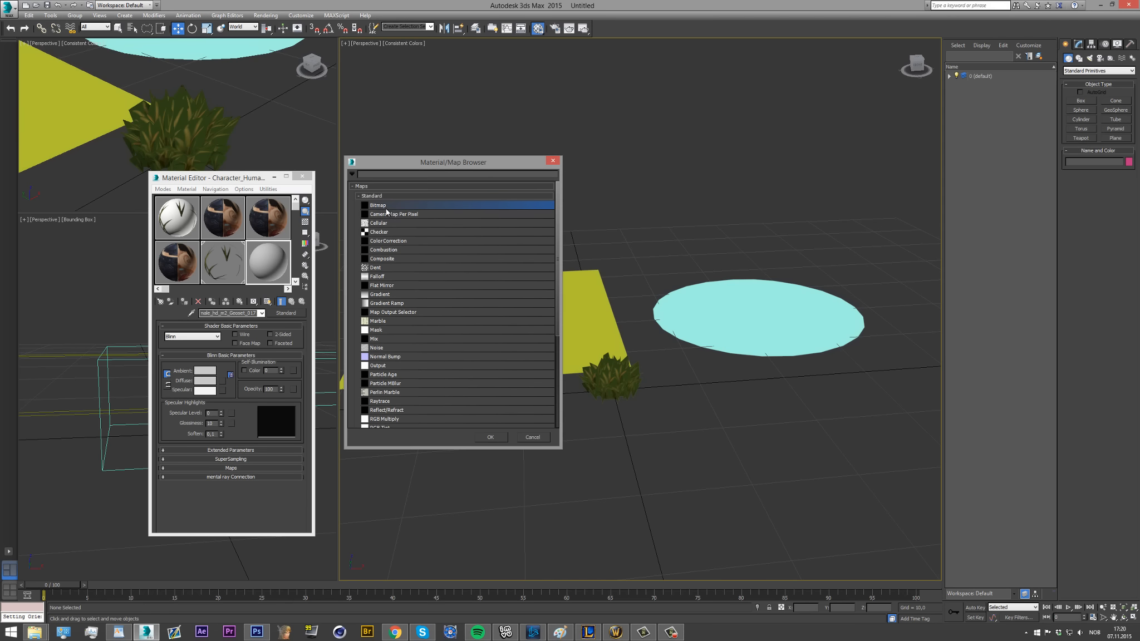
double_click(383, 206)
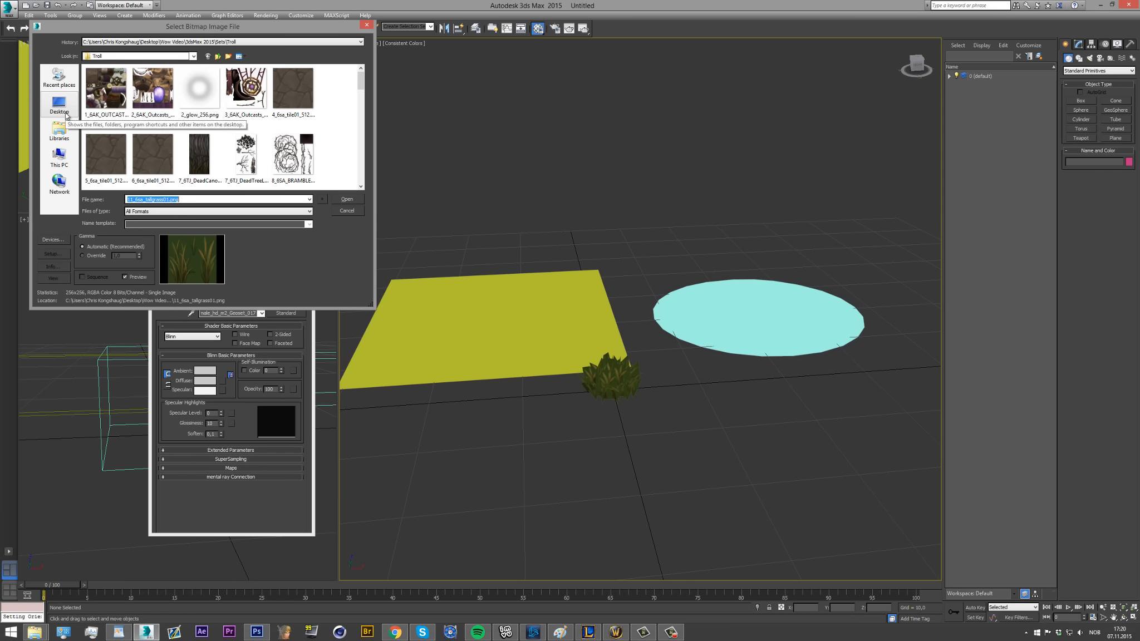
click(151, 164)
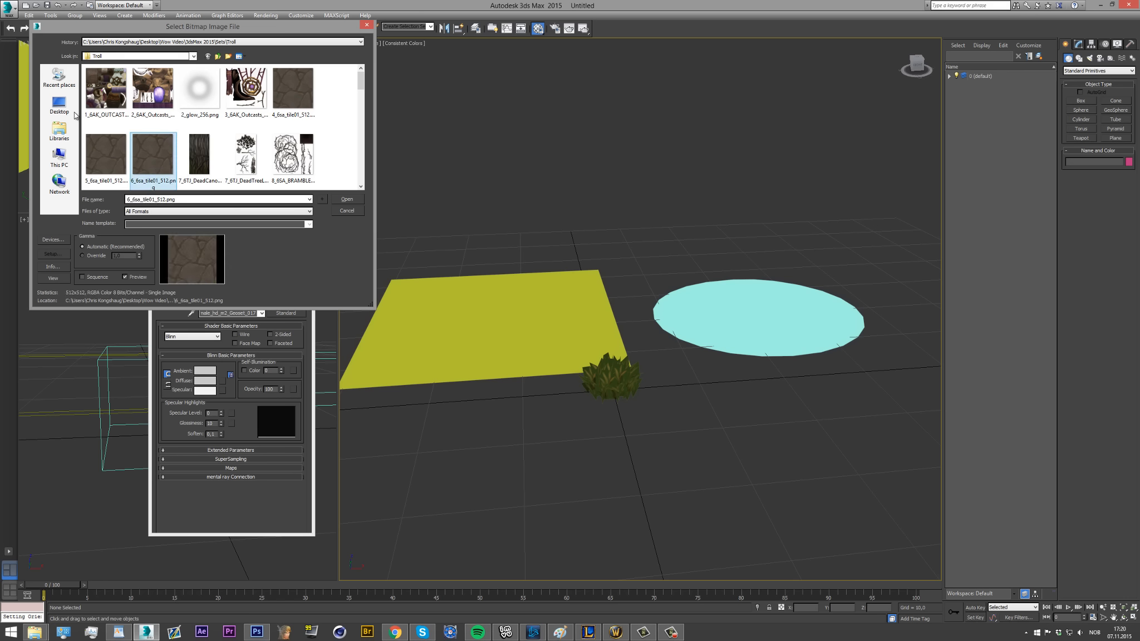
click(58, 105)
double_click(134, 171)
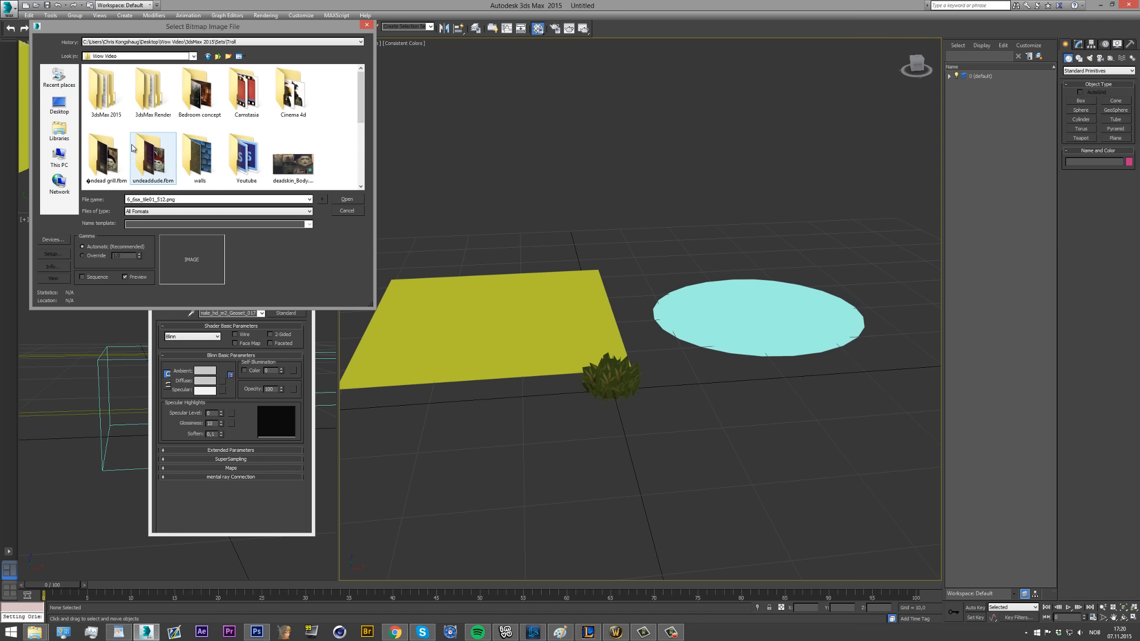
double_click(195, 158)
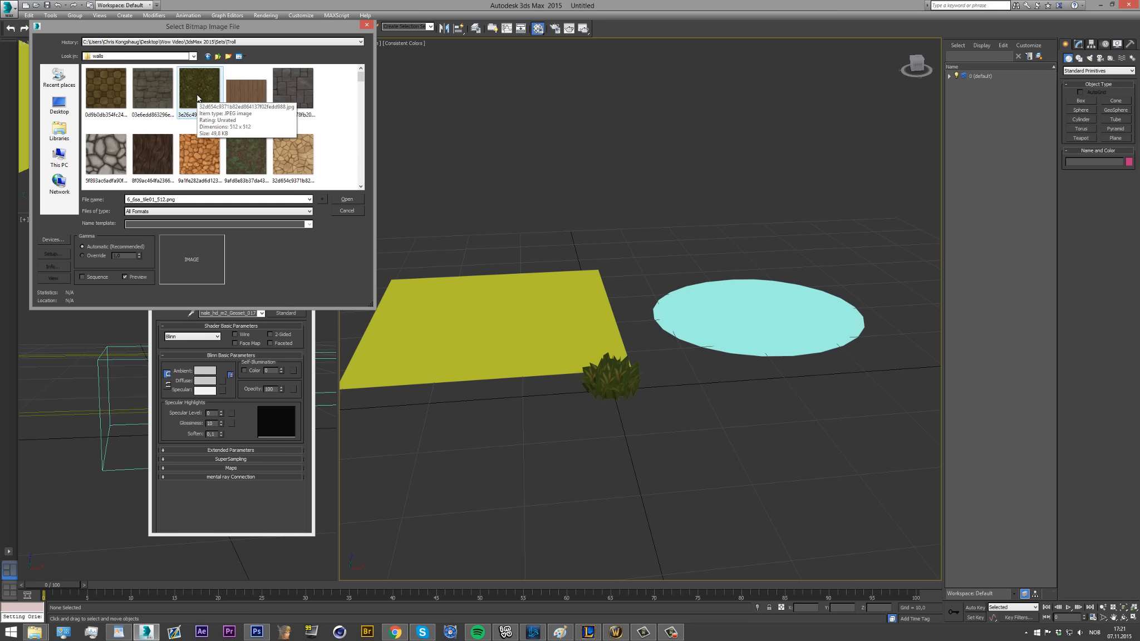
double_click(111, 91)
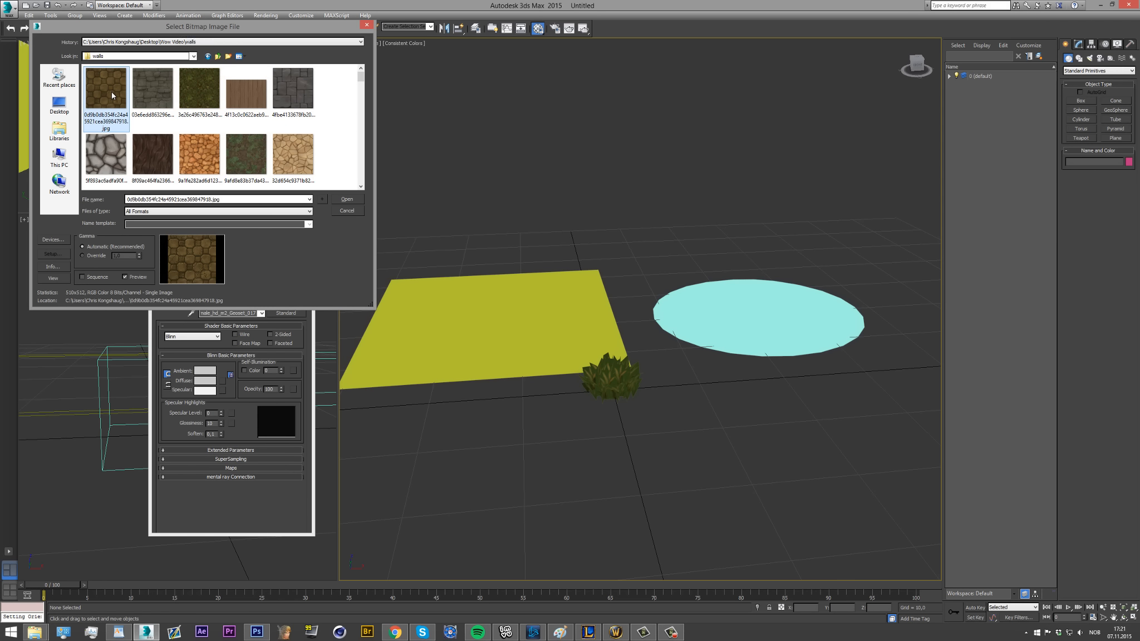
Apply the stone-tile material to the thin box and show its texture in the viewport.
click(267, 301)
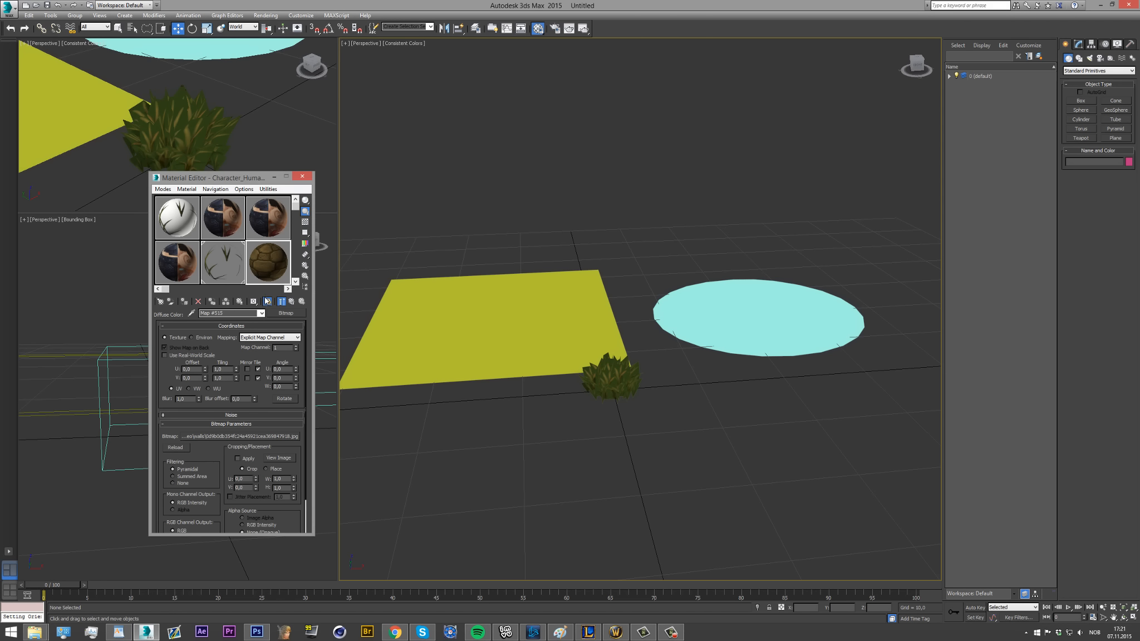
mouse_move(908, 72)
mouse_down()
mouse_move(914, 83)
mouse_move(915, 73)
mouse_up()
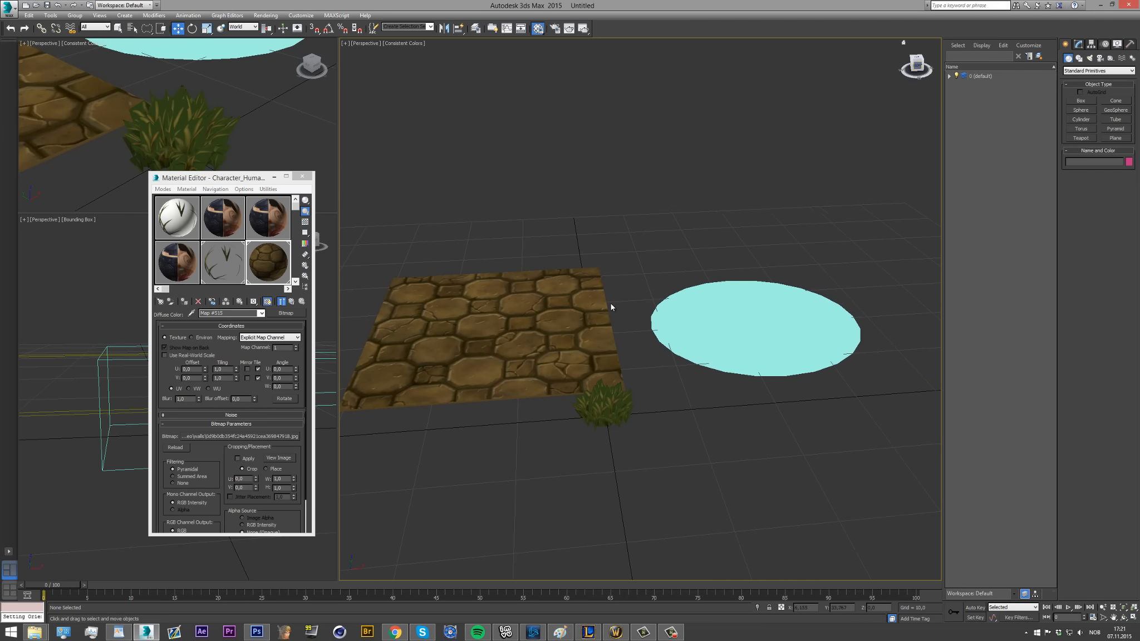
scroll(518, 328, down, 2)
scroll(517, 328, up, 2)
click(525, 330)
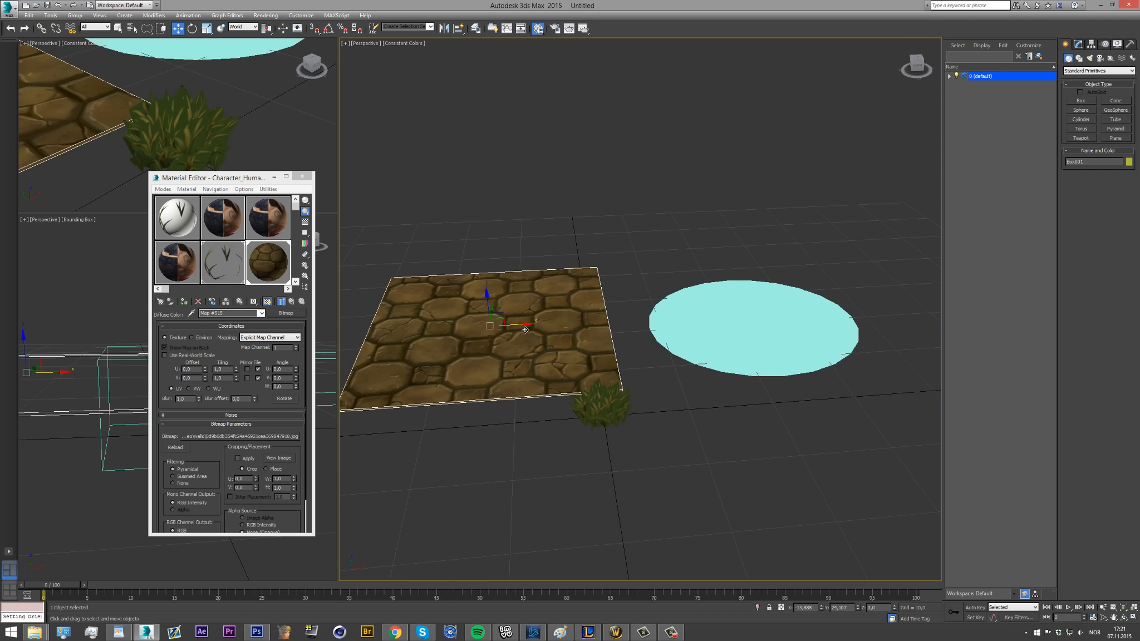
Apply the same stone-tile material to the flat cone and clear the selection.
drag(234, 179, 206, 190)
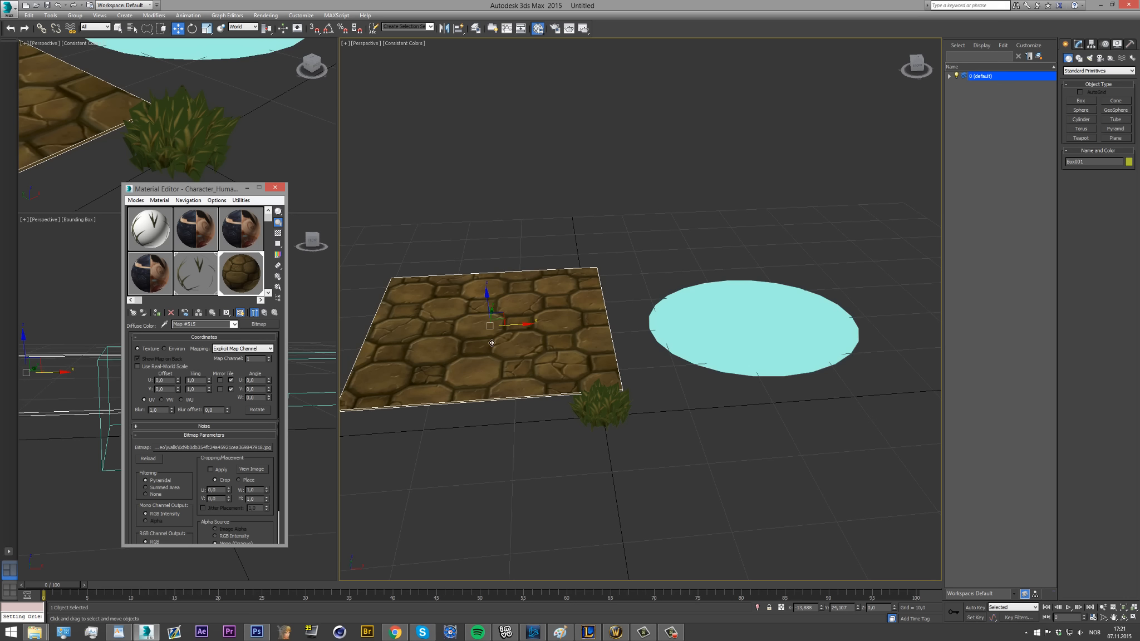
drag(209, 261, 674, 302)
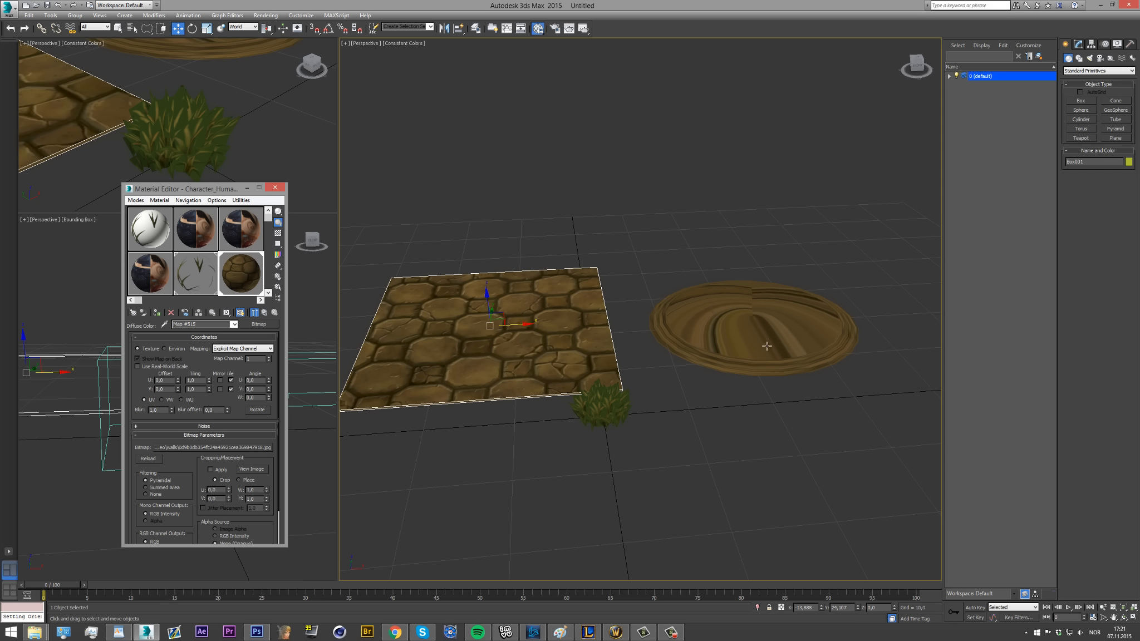
click(850, 109)
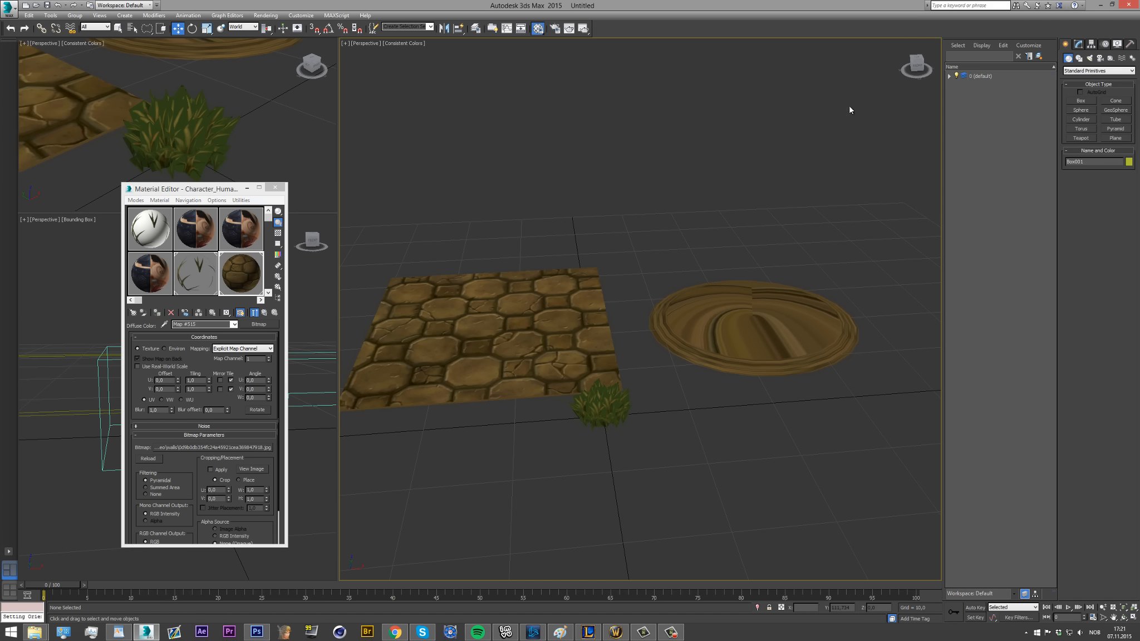
Scale the stone-textured box uniformly to about 126 percent, then return to the Move tool.
drag(918, 66, 926, 62)
click(510, 328)
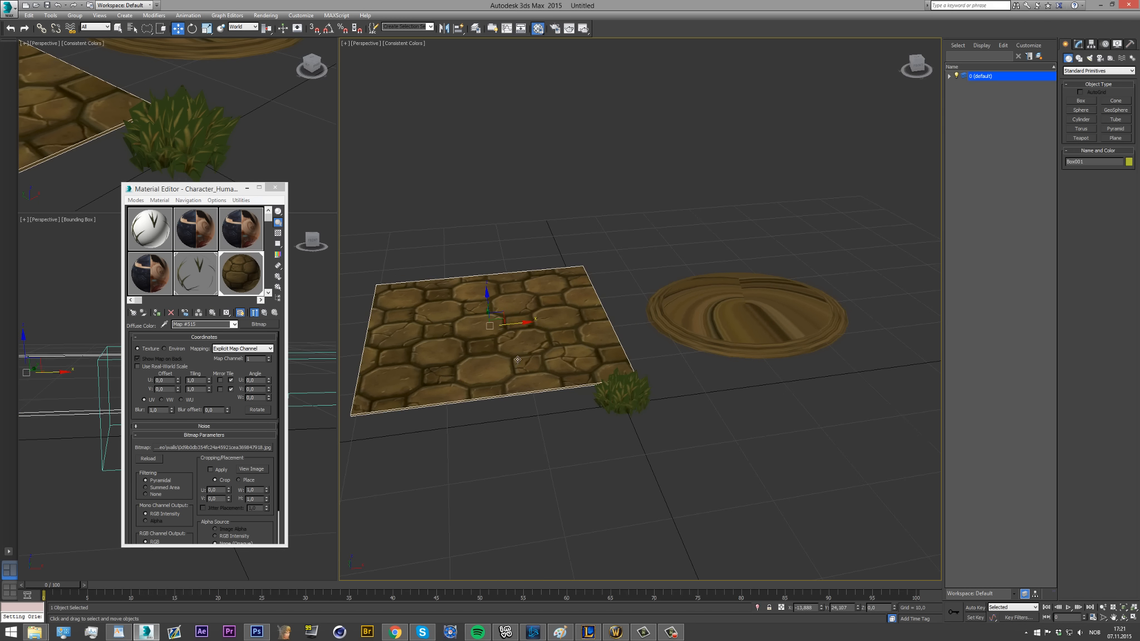
click(1078, 45)
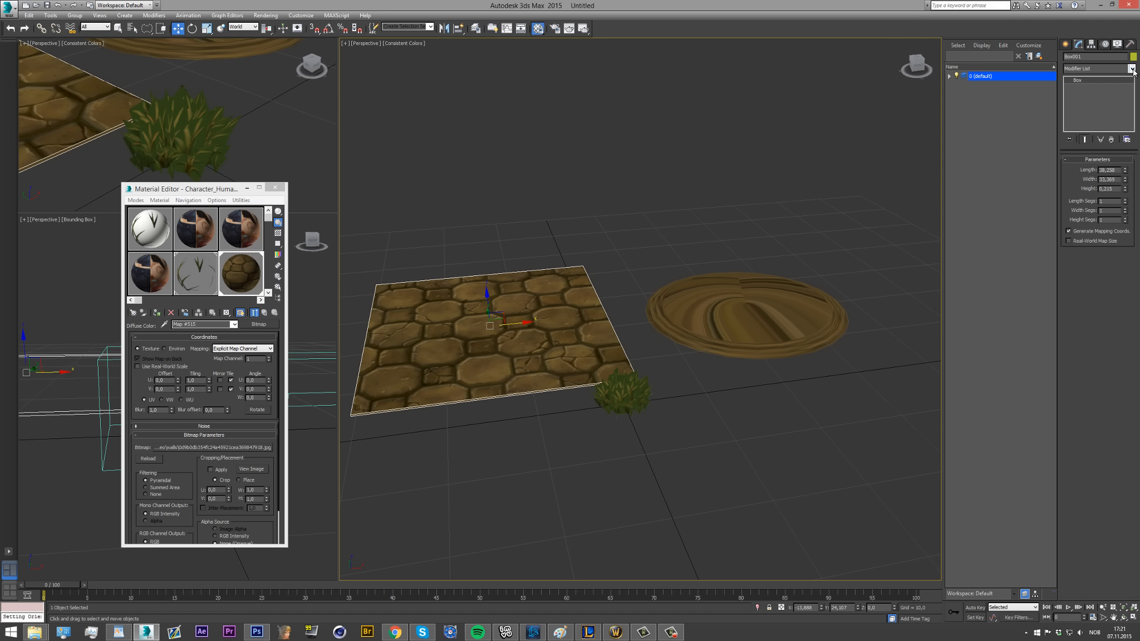
click(1131, 69)
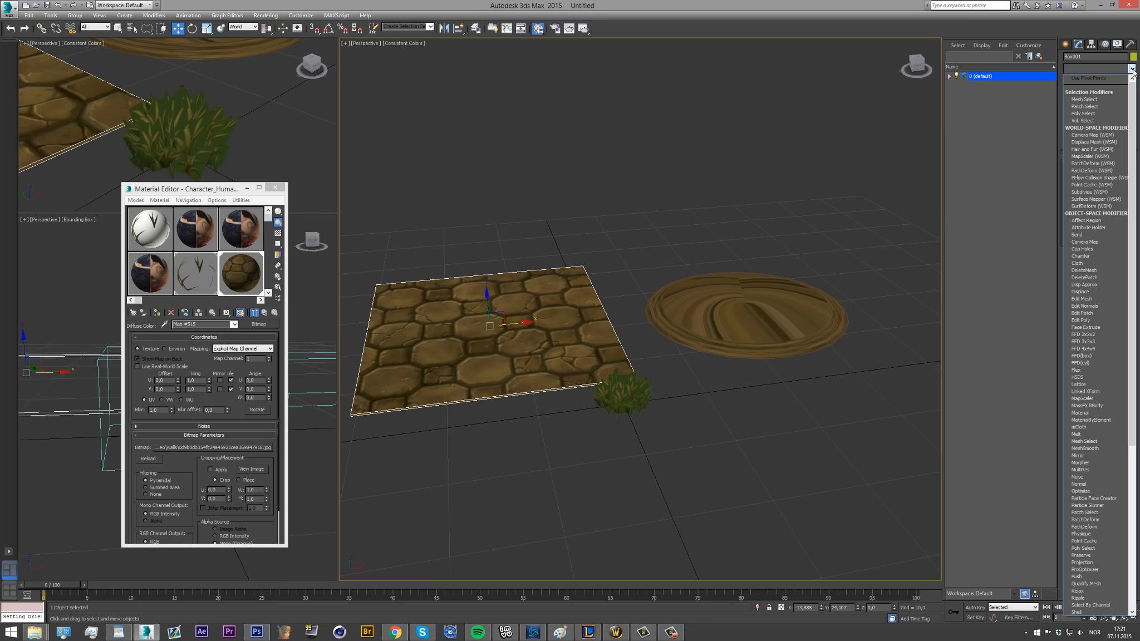
click(1133, 70)
click(789, 208)
scroll(702, 319, down, 2)
scroll(575, 318, up, 4)
click(575, 318)
scroll(574, 318, down, 2)
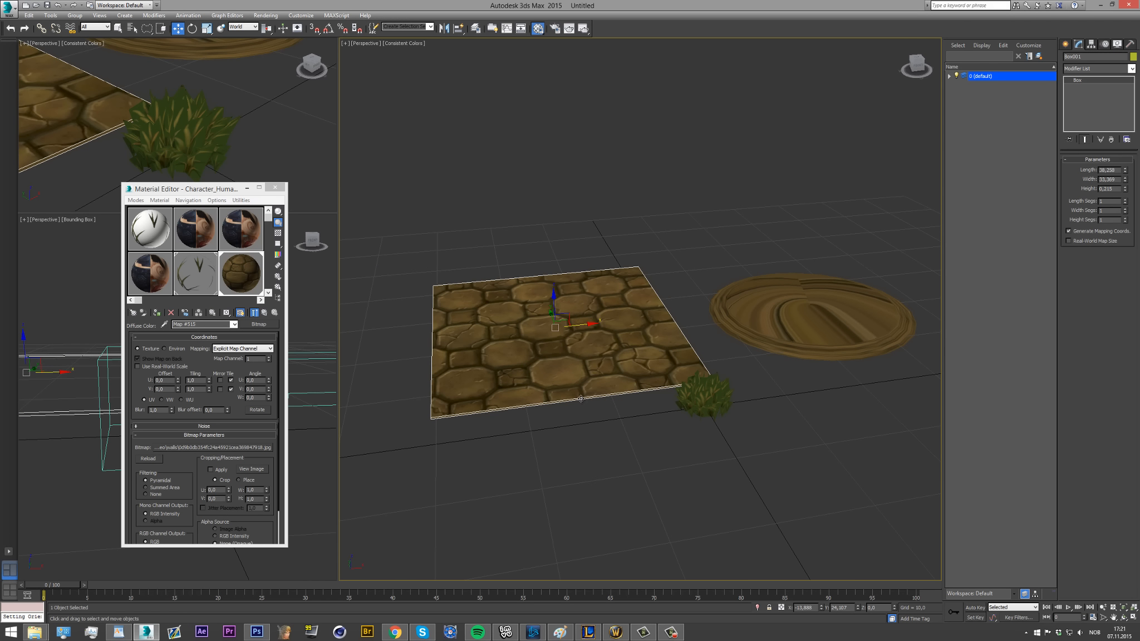
click(206, 28)
drag(546, 328, 549, 316)
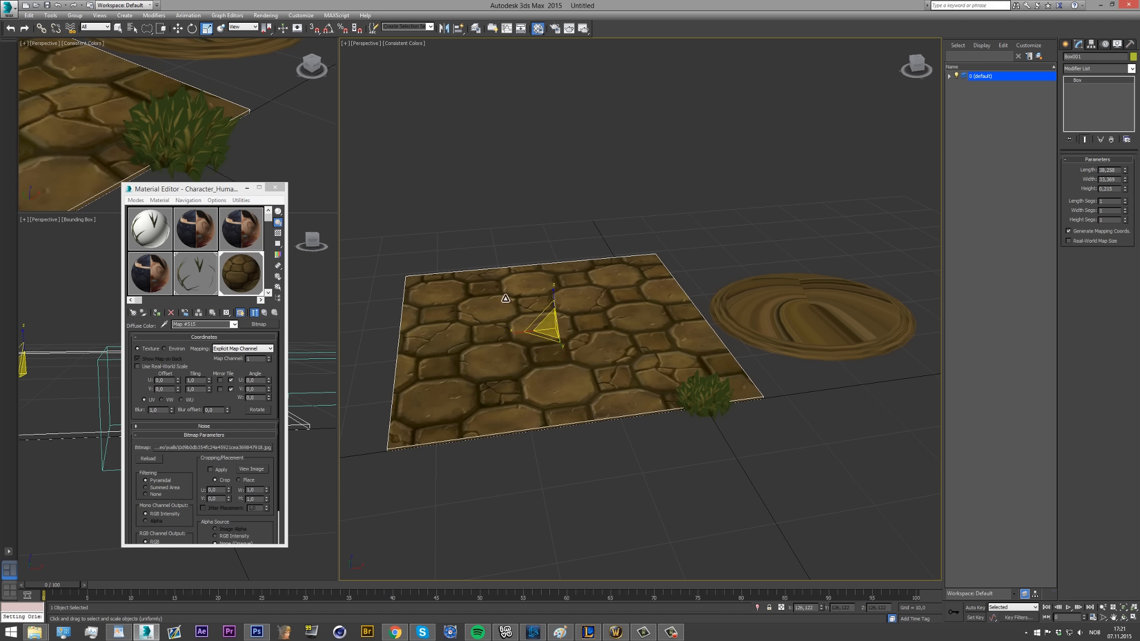
click(178, 29)
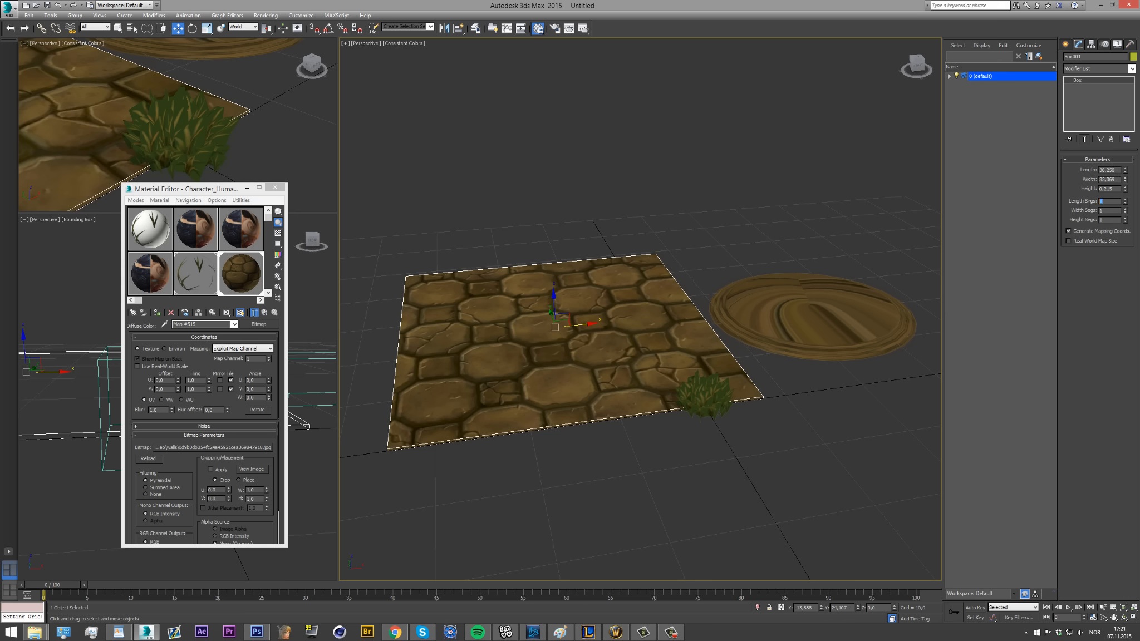
Set the box's length segments to 5 and its width segments to 2.
text(5)
key(Return)
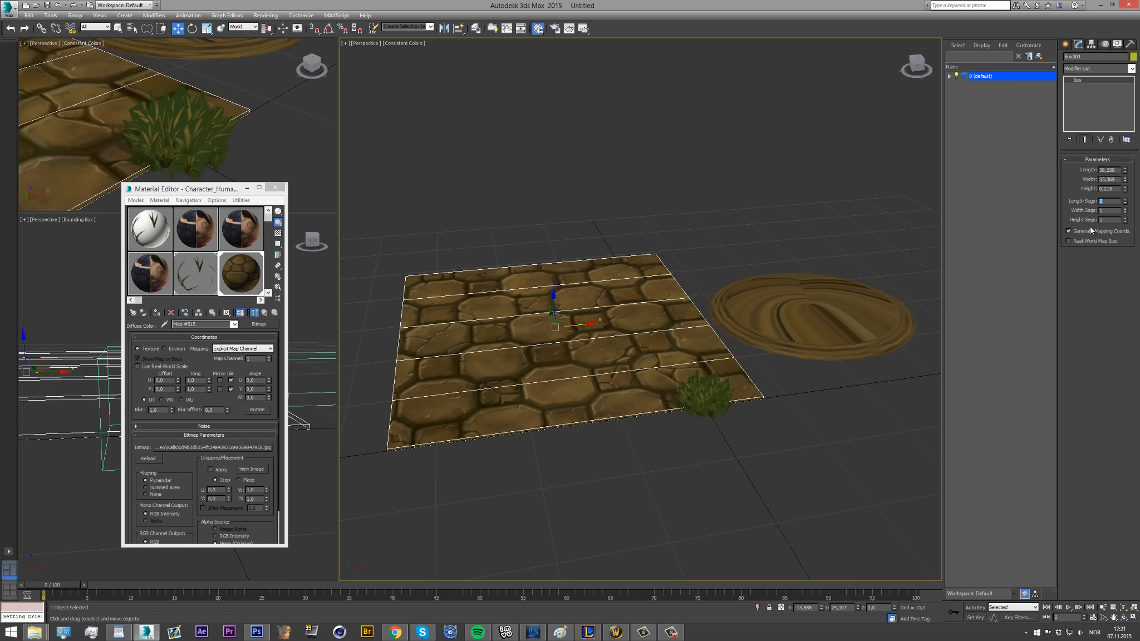
key(Return)
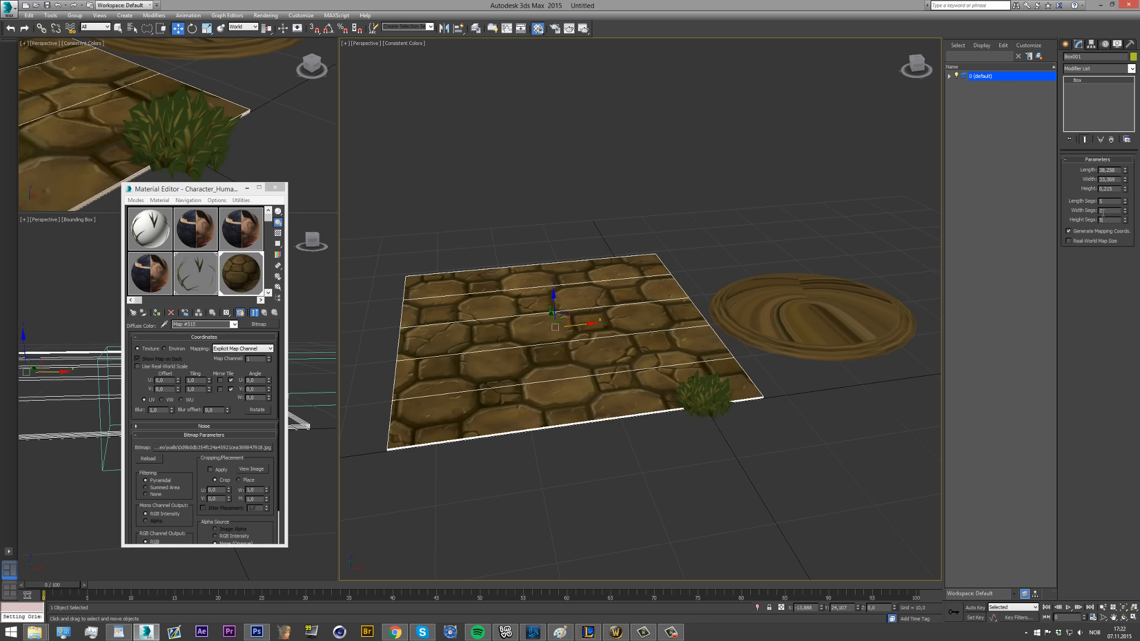
click(1112, 210)
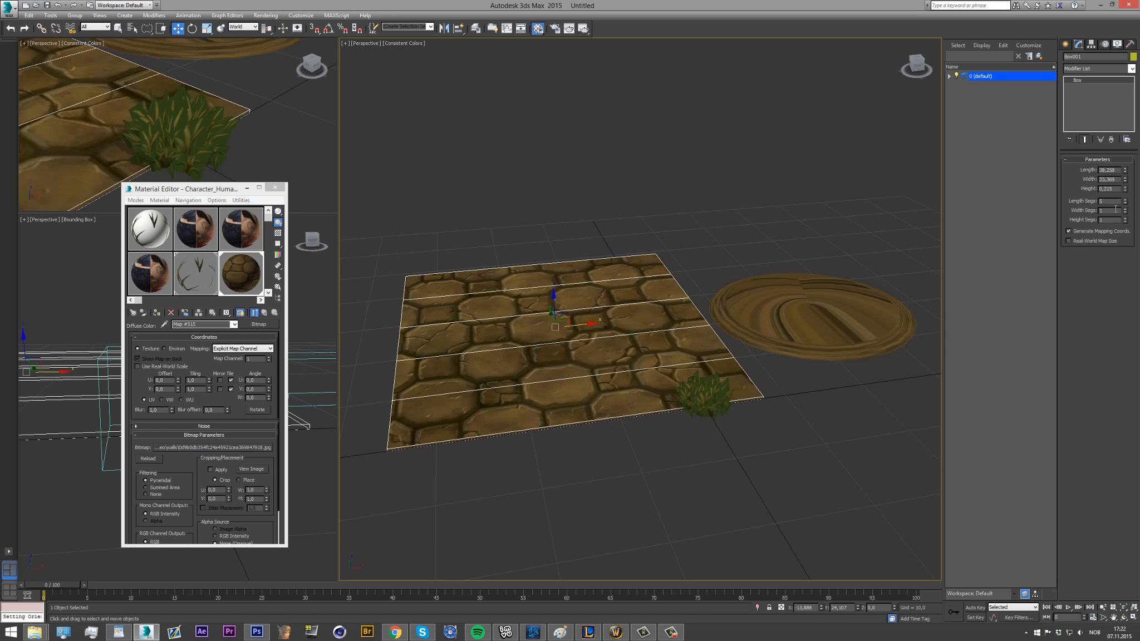
text(2)
key(Return)
Add a UVW Map modifier to the box and set its mapping type to Box.
click(1132, 68)
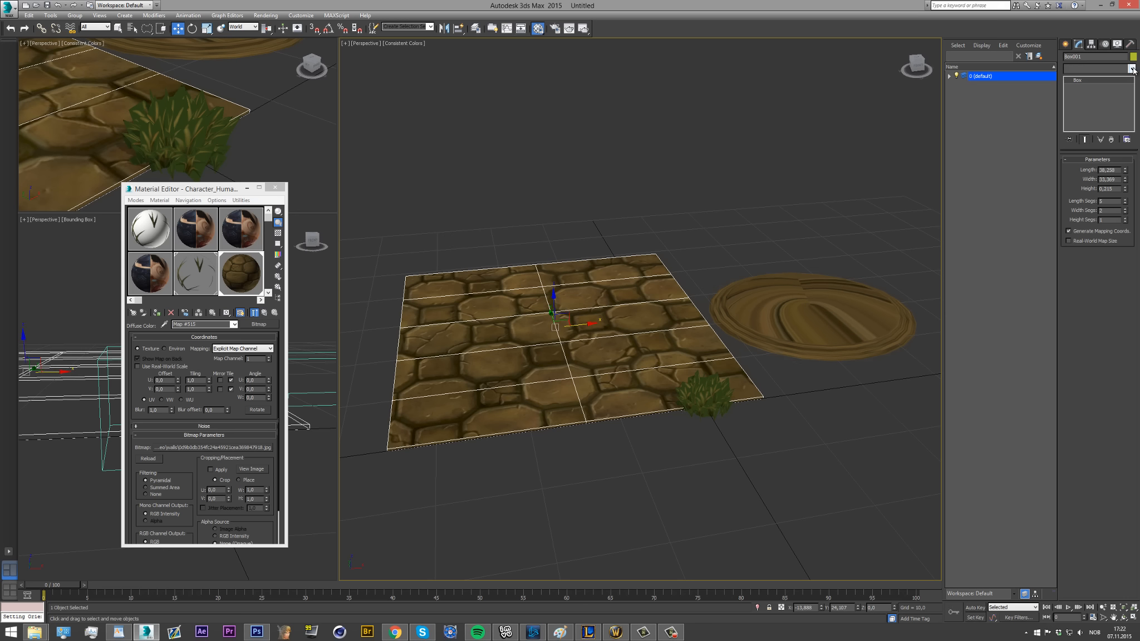
scroll(1100, 283, down, 11)
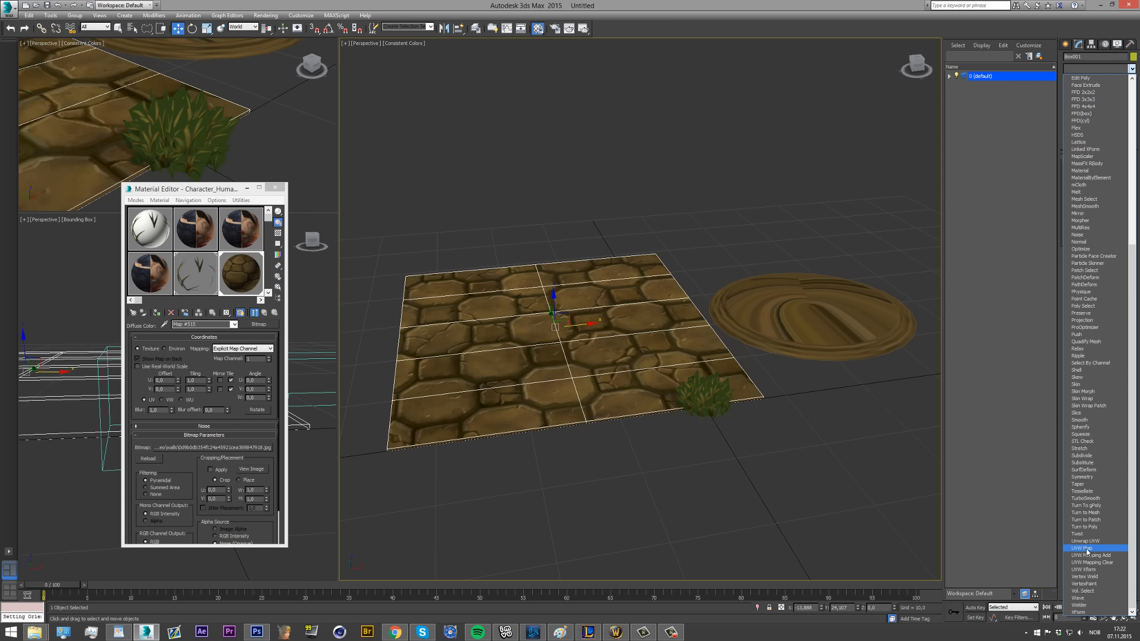
click(1083, 549)
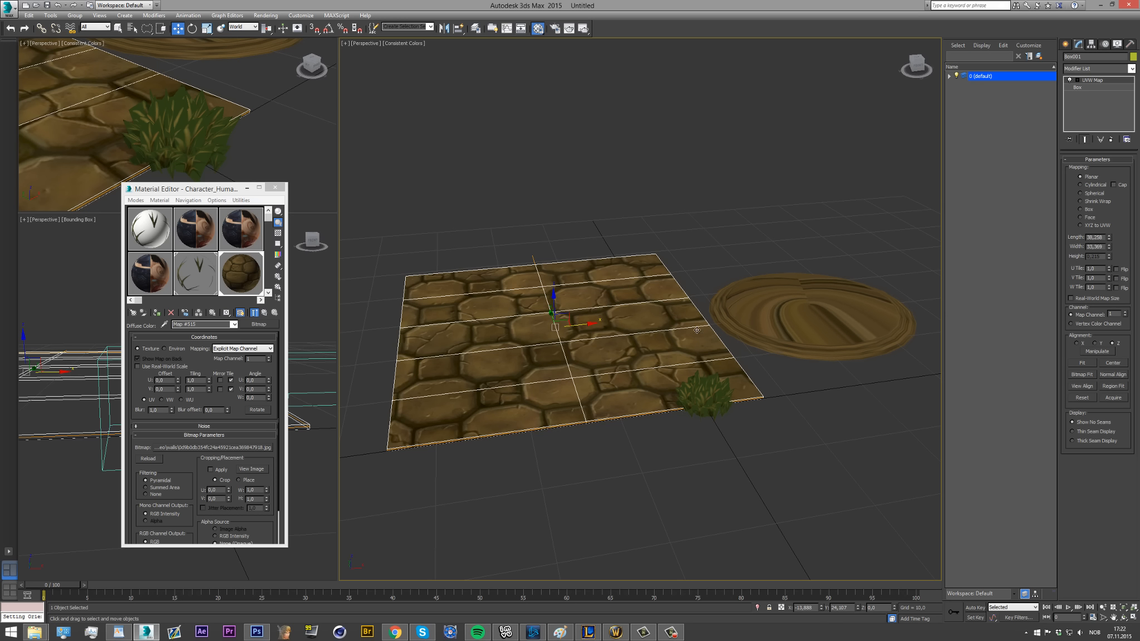
click(1081, 209)
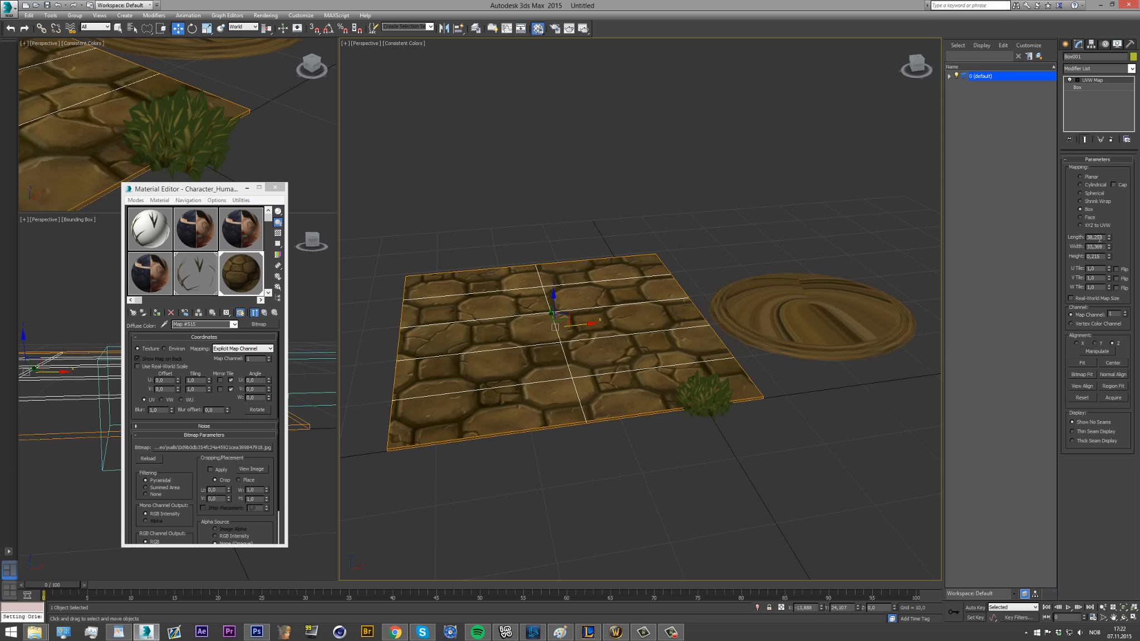
Set the length and width of the box's UVW mapping to 10 each and clear the selection.
drag(1104, 238, 1070, 239)
text(10)
key(Return)
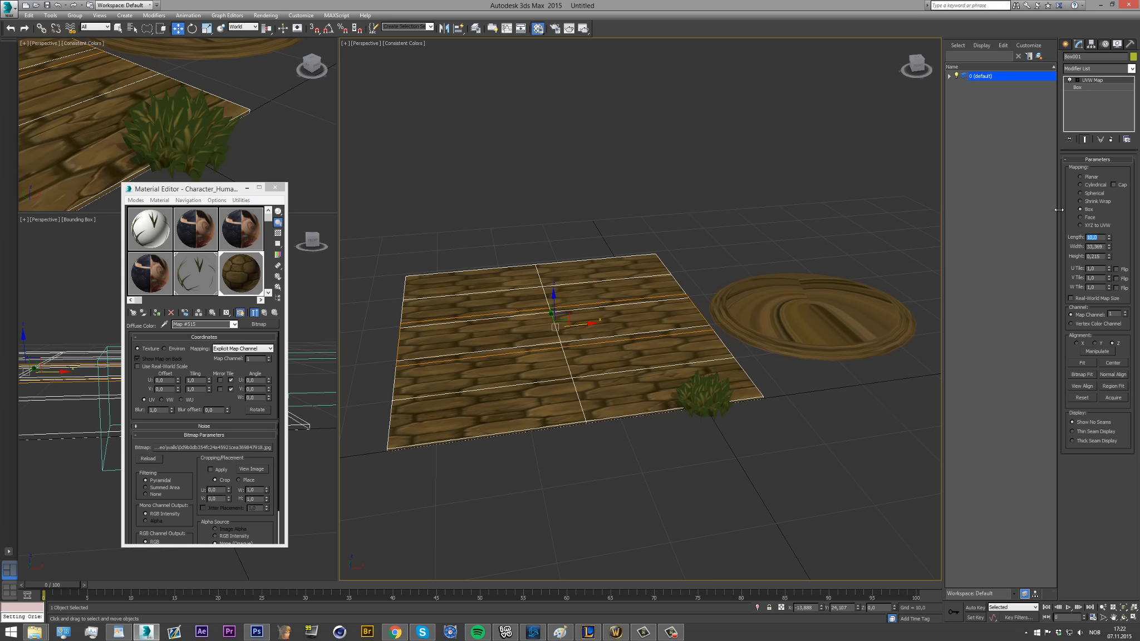
drag(1102, 247, 1074, 253)
text(10)
key(Return)
click(670, 195)
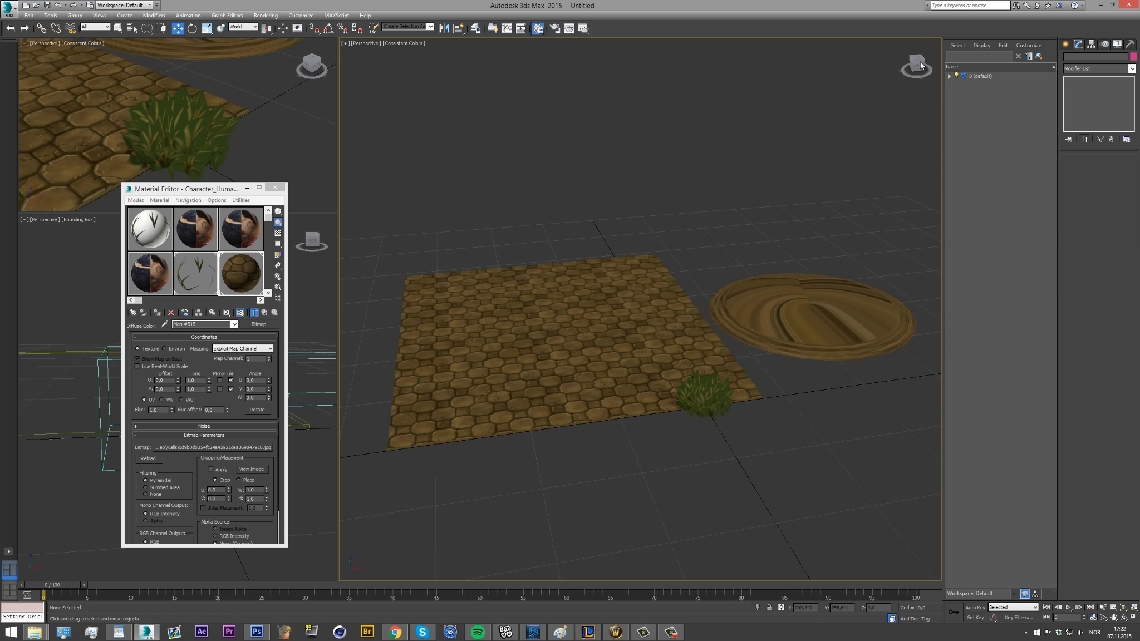
Add a UVW Map modifier to the flat round cone.
drag(916, 65, 842, 98)
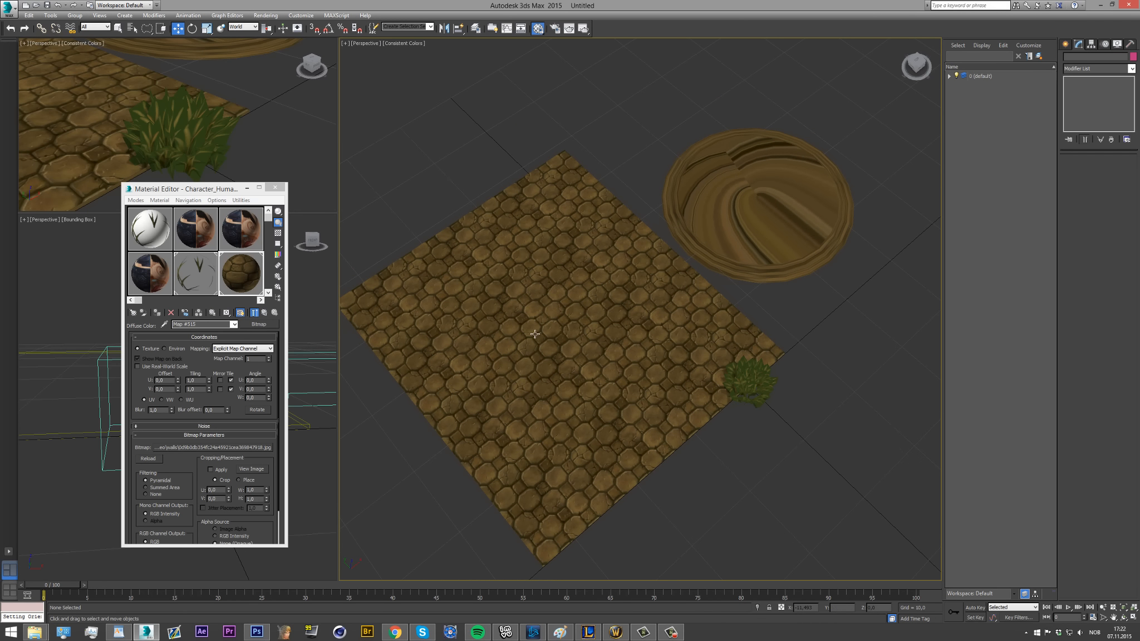
drag(921, 70, 473, 351)
scroll(501, 348, down, 3)
scroll(702, 324, up, 3)
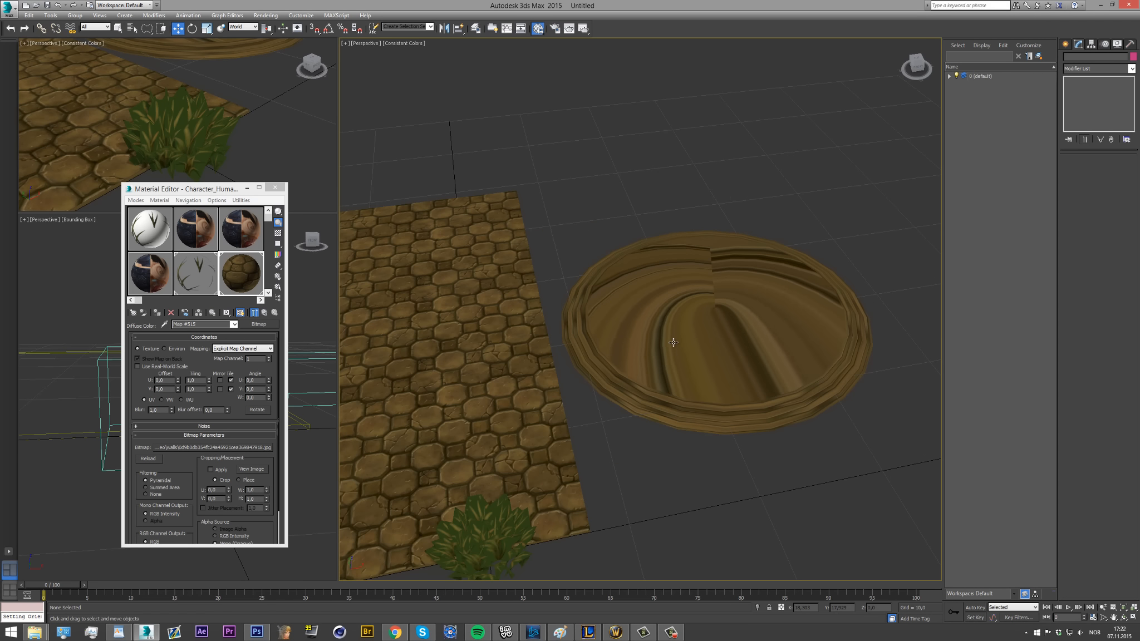
click(671, 337)
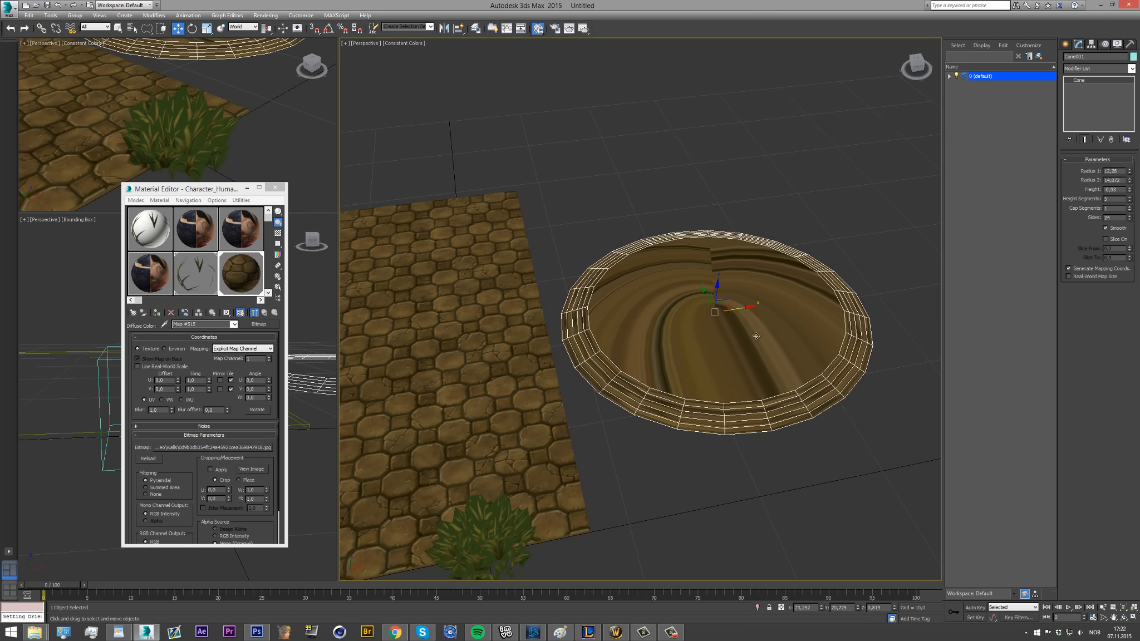
click(1131, 68)
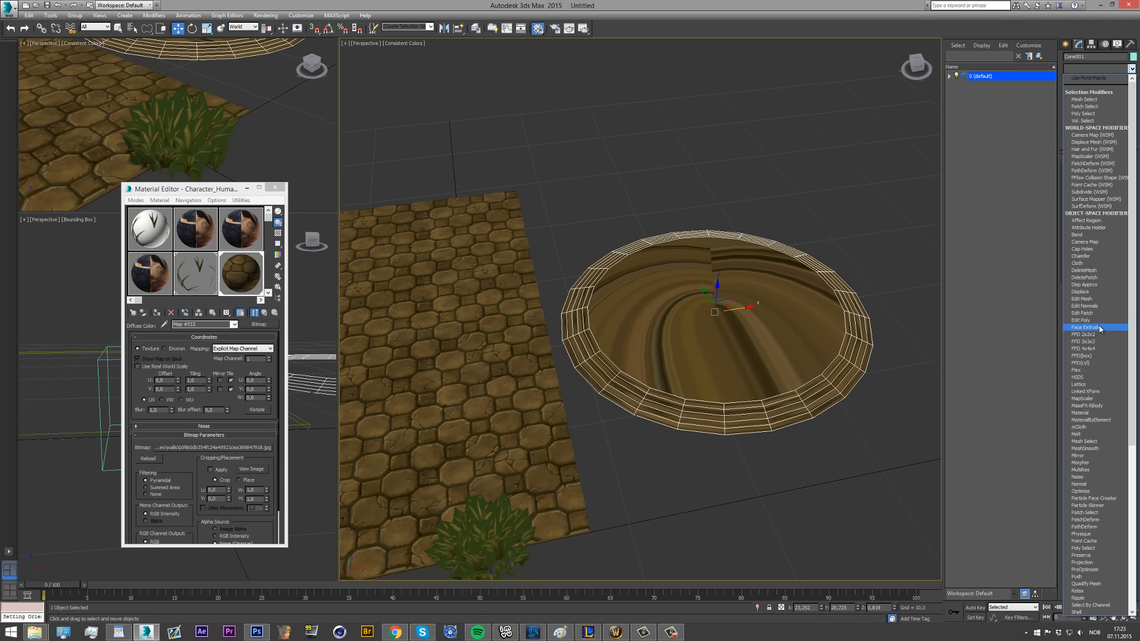
scroll(1099, 328, down, 5)
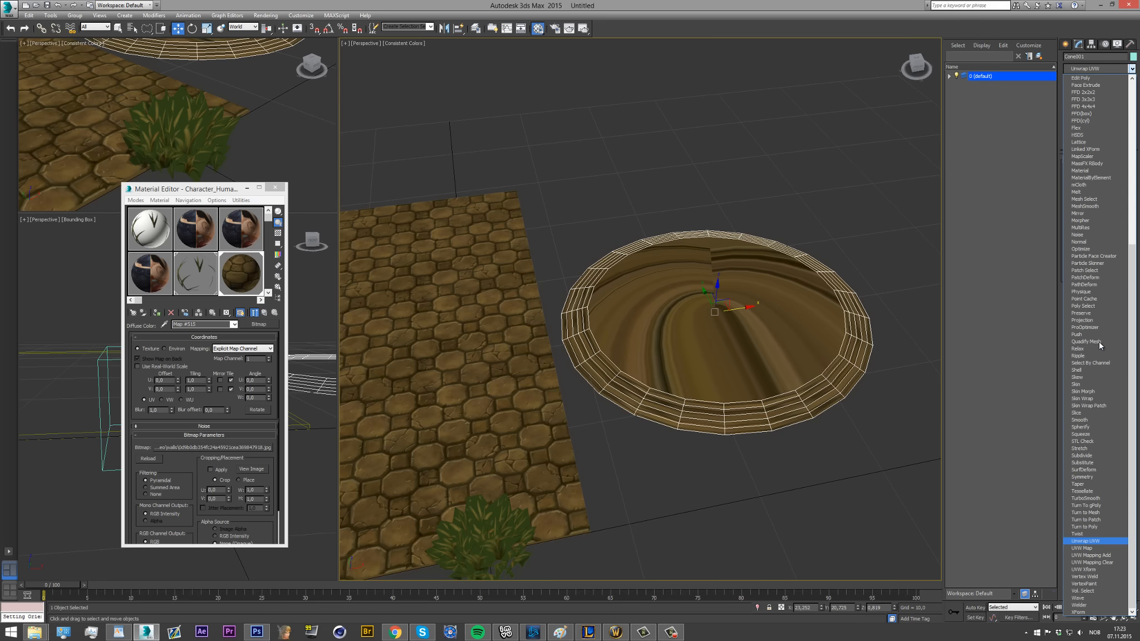
click(1084, 548)
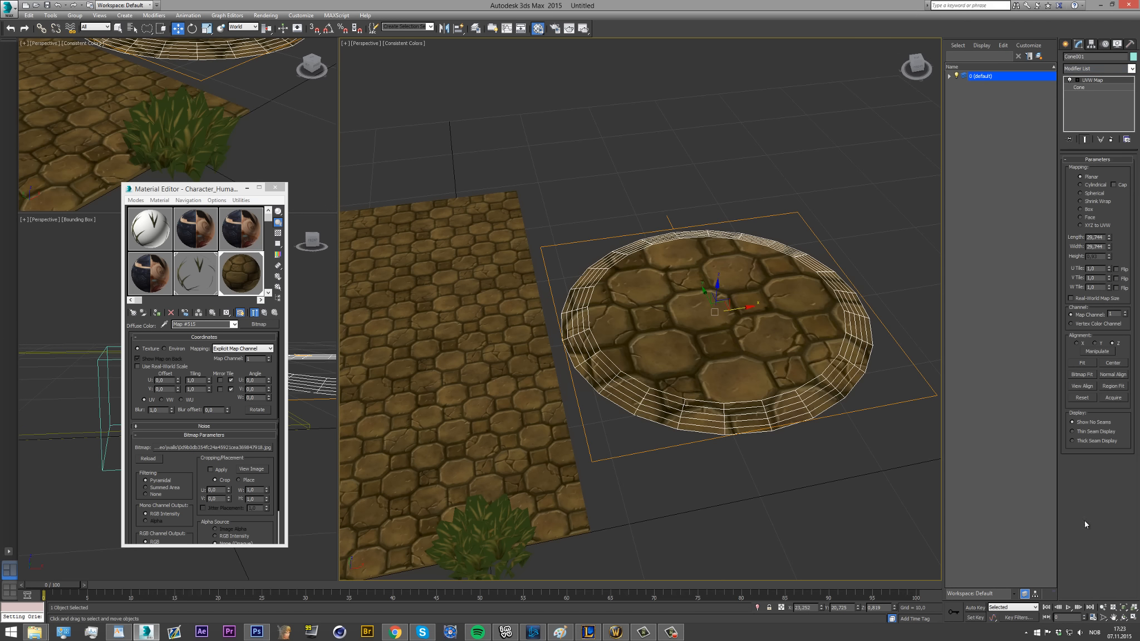
Switch the cone's UVW Map to Box mapping with a length and width of 10 each.
click(797, 513)
click(792, 356)
drag(910, 74, 856, 233)
scroll(728, 314, up, 3)
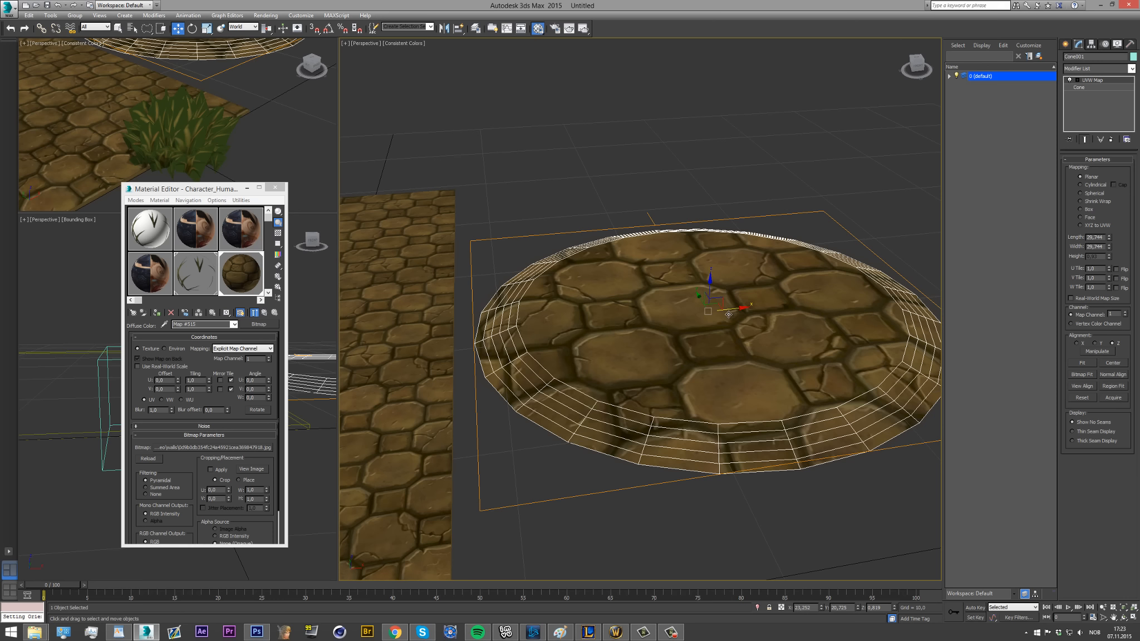
click(1079, 210)
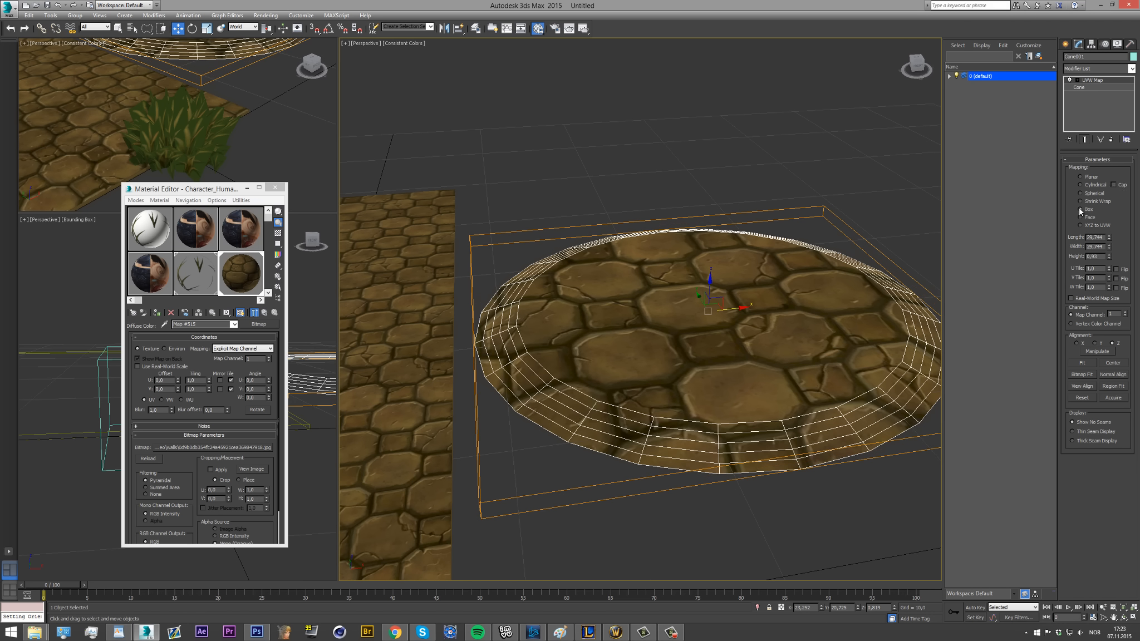
double_click(1100, 237)
text(10)
key(Return)
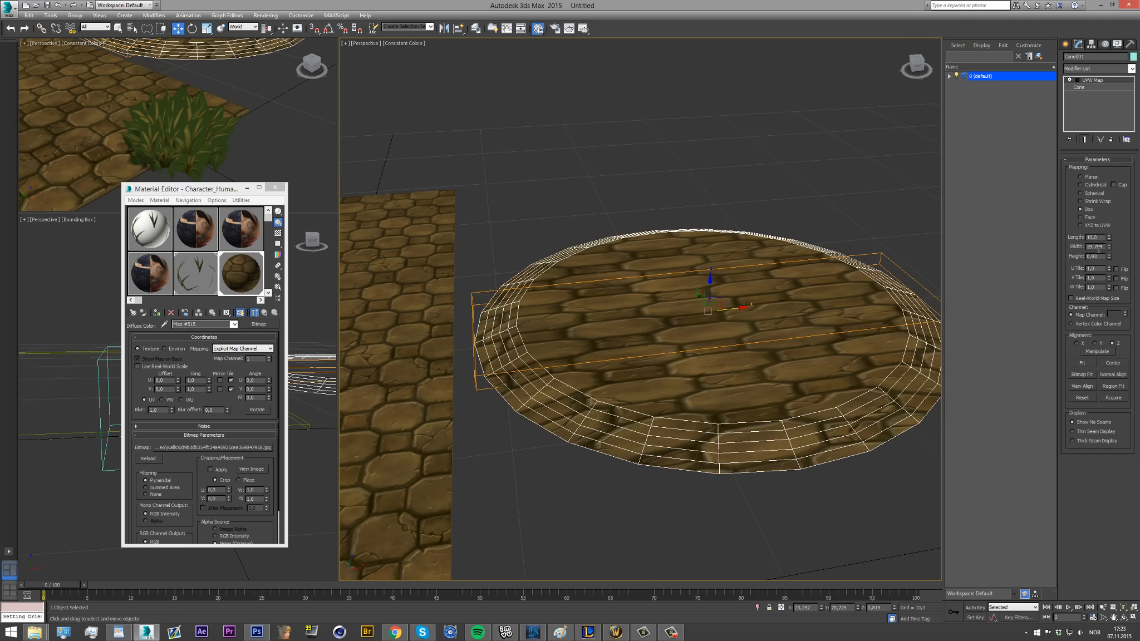
double_click(1095, 246)
text(10)
key(Return)
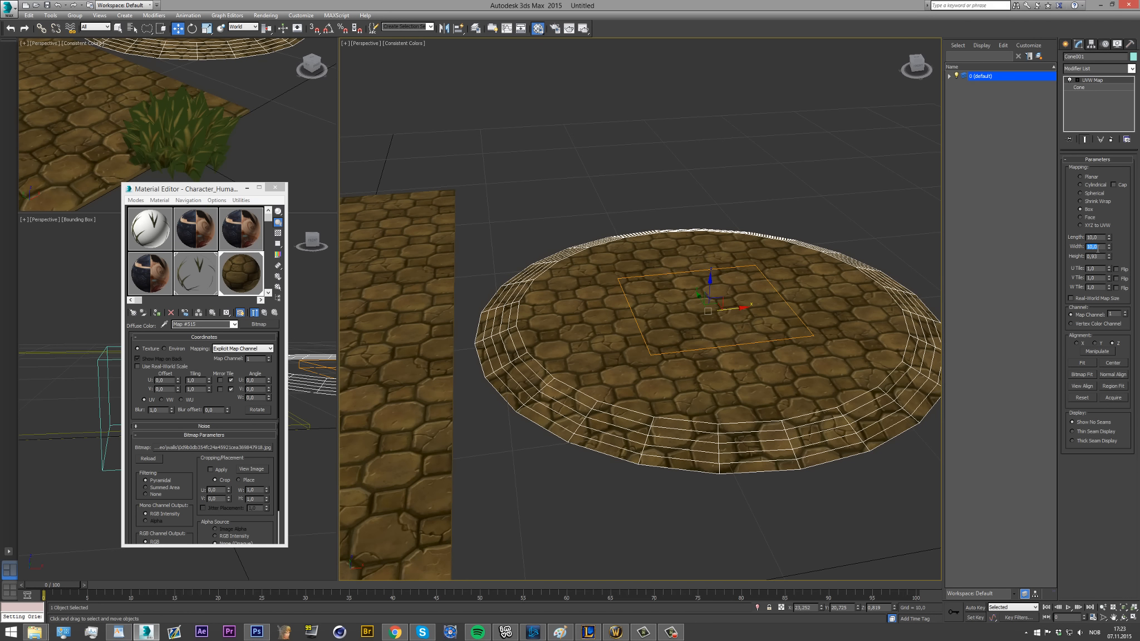
Try Cylindrical, Spherical, XYZ to UVW and Face mapping on the cone to compare how the stone texture wraps.
click(1080, 185)
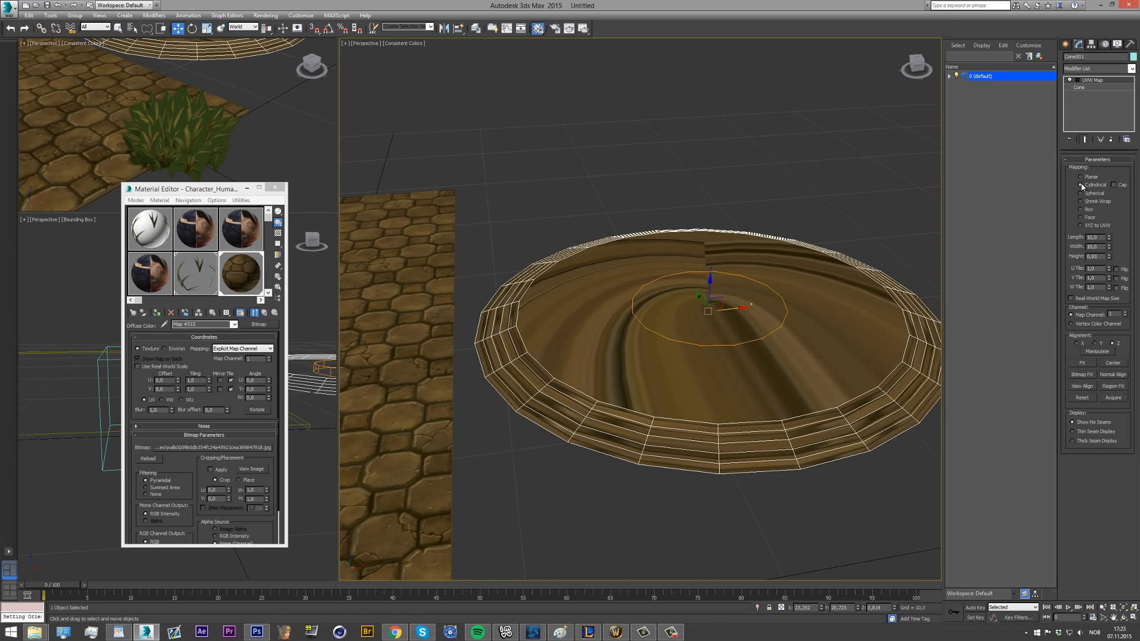
click(1080, 193)
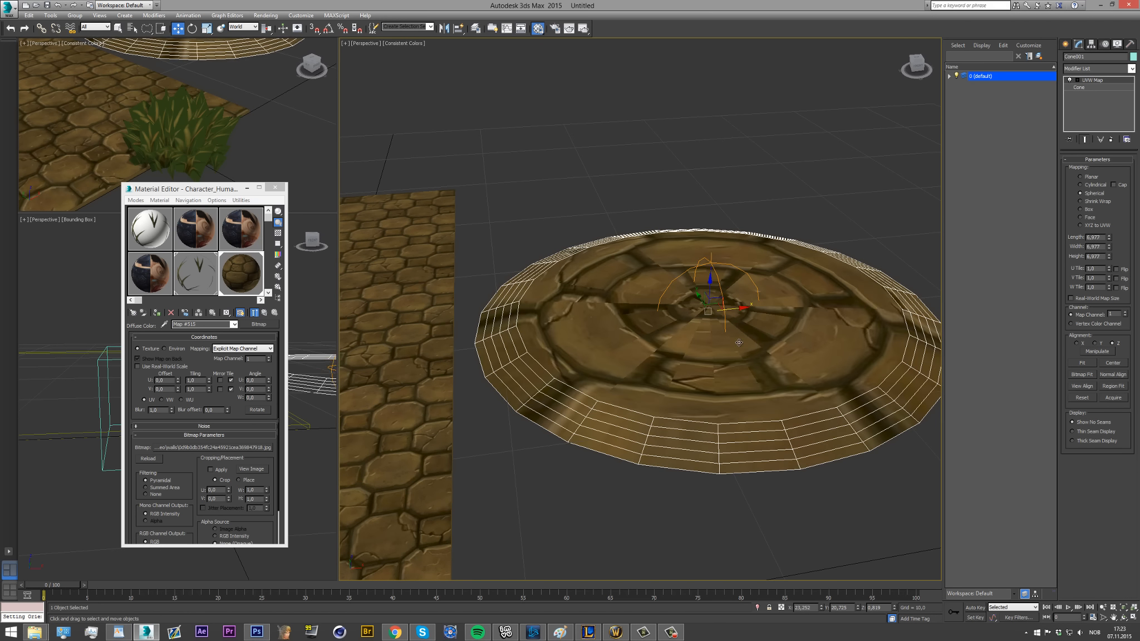
click(1080, 210)
click(1080, 224)
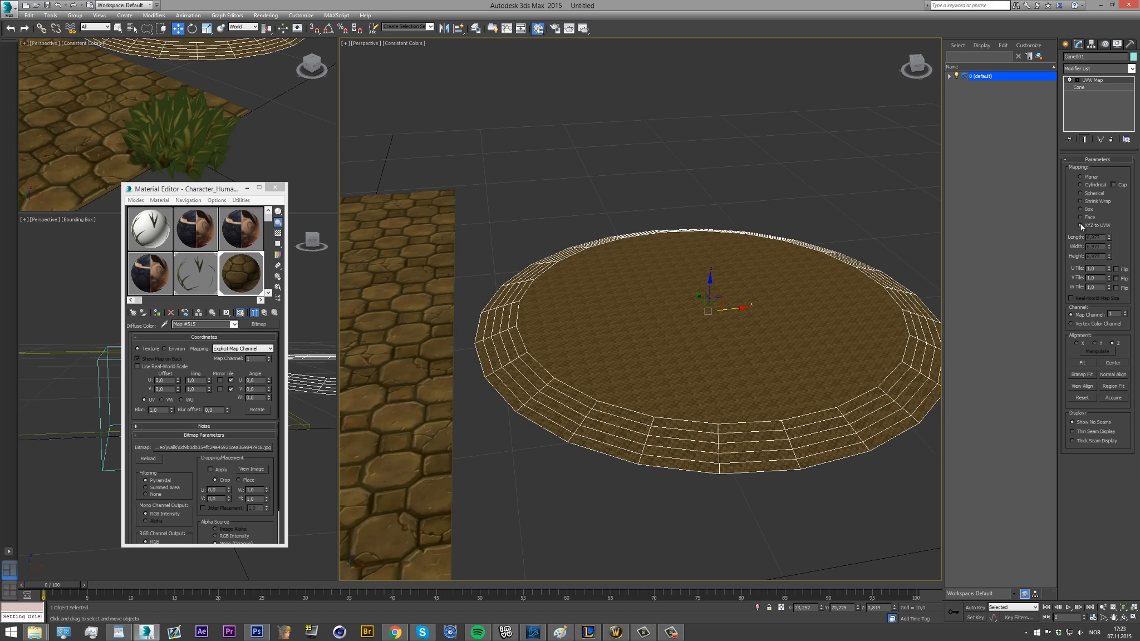
click(1081, 218)
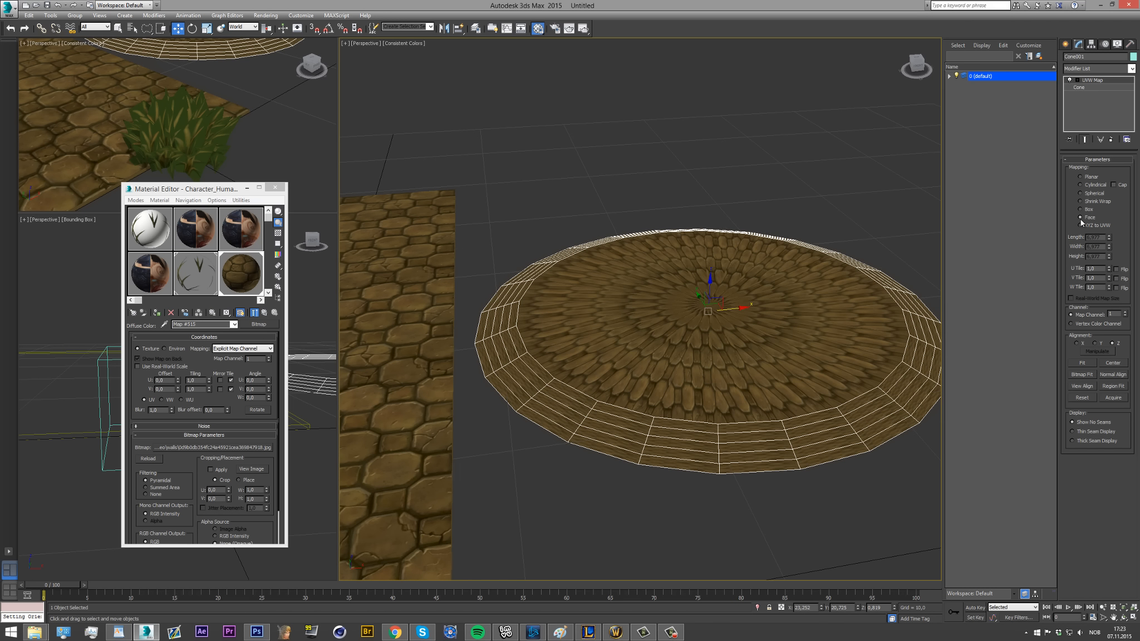
drag(917, 65, 987, 69)
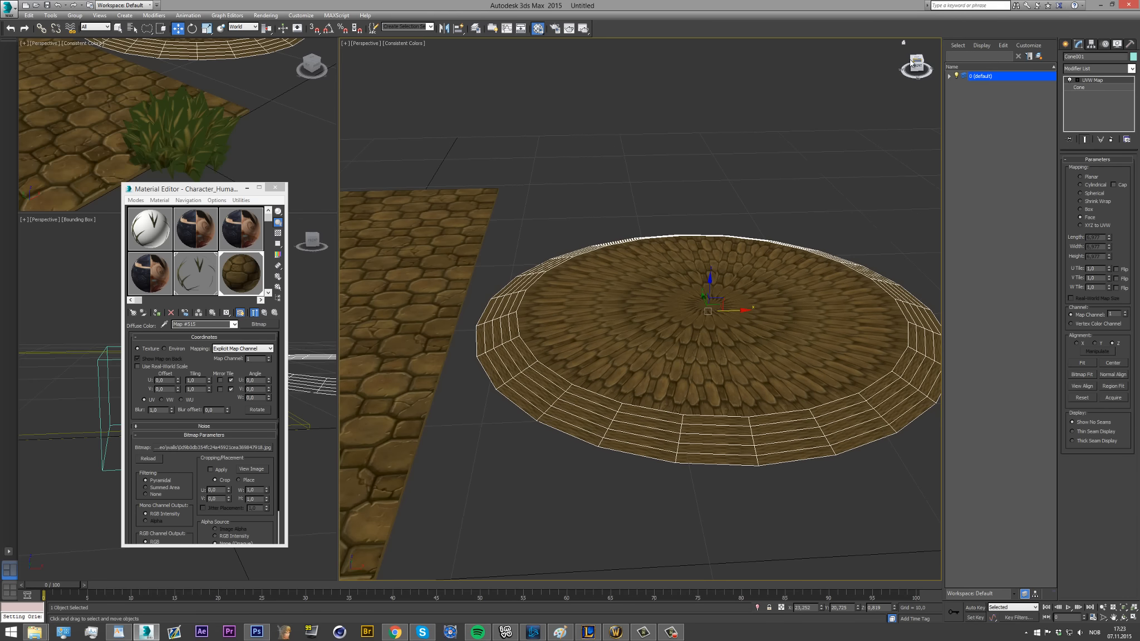
Set the cone's UVW Map back to Box mapping and clear the selection.
click(1080, 209)
drag(901, 72, 988, 256)
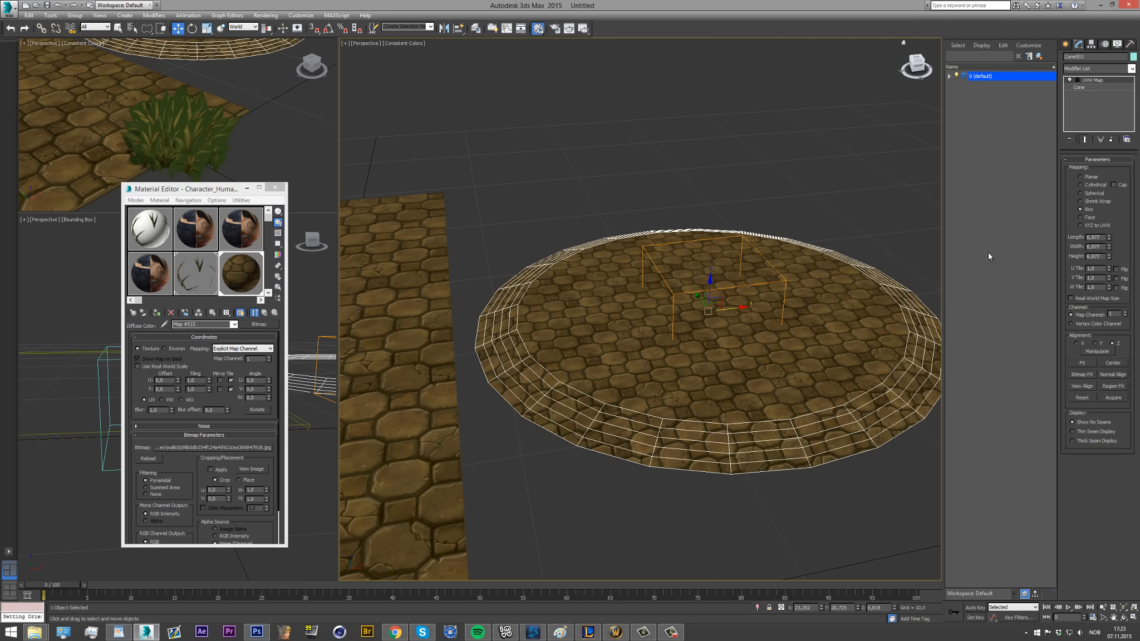
scroll(779, 334, down, 4)
middle_drag(751, 328, 876, 336)
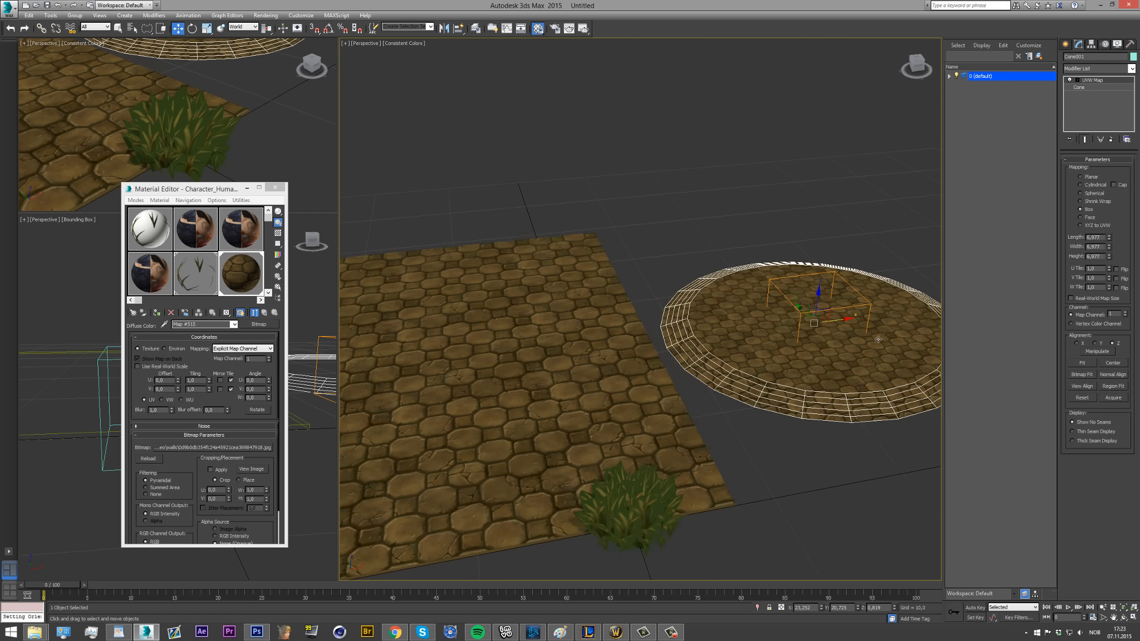
double_click(1103, 236)
click(856, 211)
scroll(855, 289, down, 3)
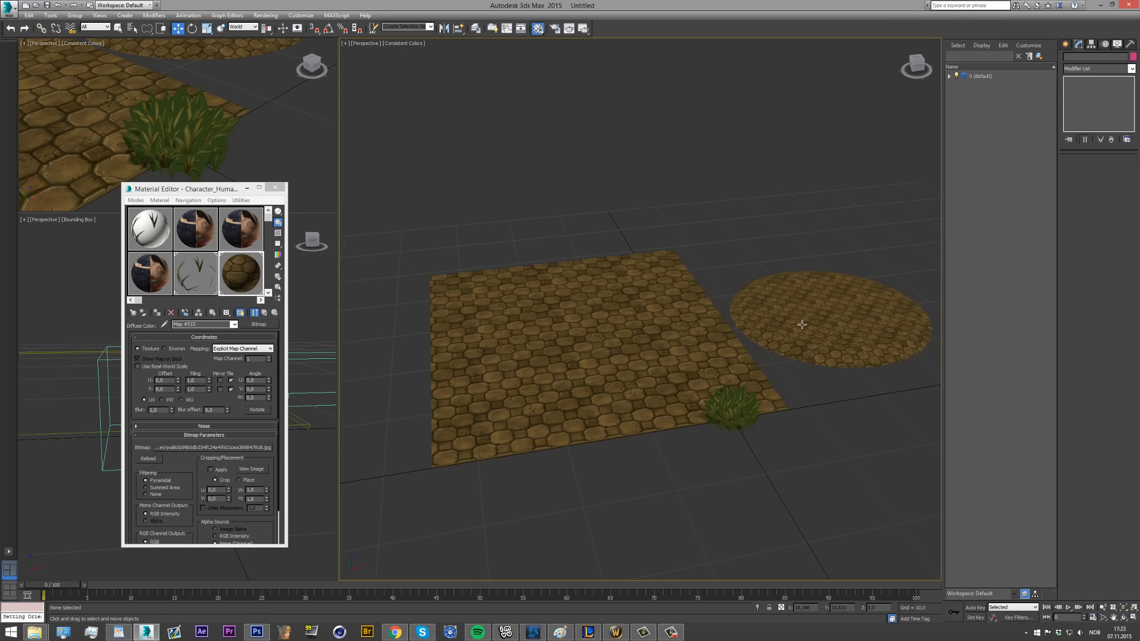
Move the grass clump to the gap between the far corner of the stone box and the round cone, and deselect it.
scroll(698, 355, up, 2)
scroll(674, 368, down, 2)
scroll(675, 368, up, 2)
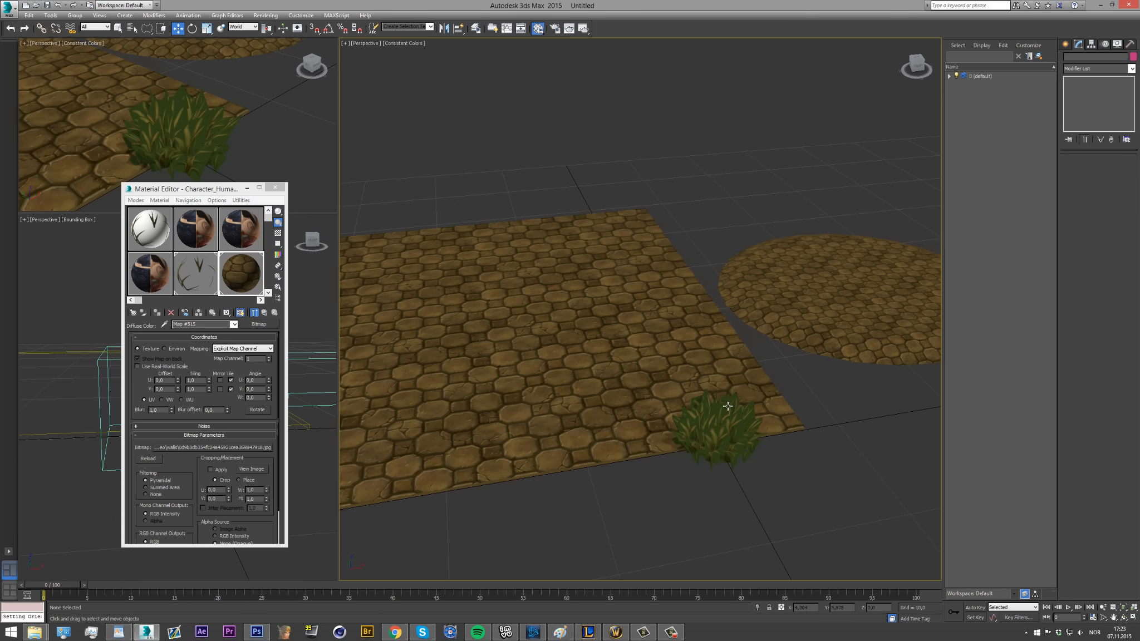
click(728, 440)
drag(728, 440, 733, 245)
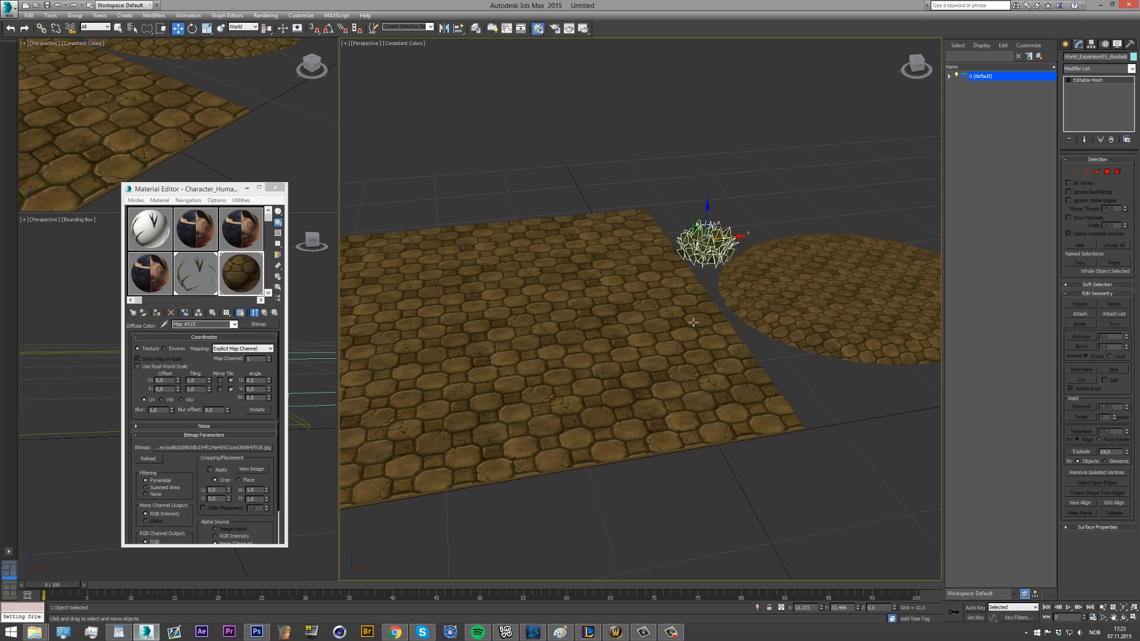
click(690, 471)
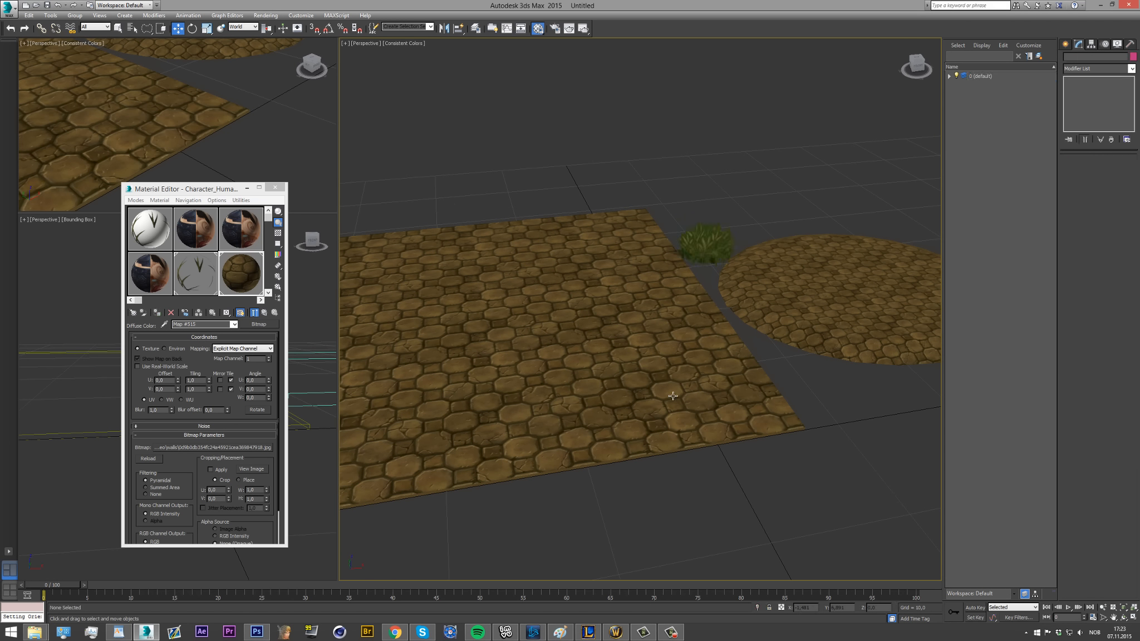
scroll(672, 396, down, 1)
mouse_move(914, 67)
mouse_down()
mouse_move(924, 68)
mouse_move(914, 59)
mouse_up()
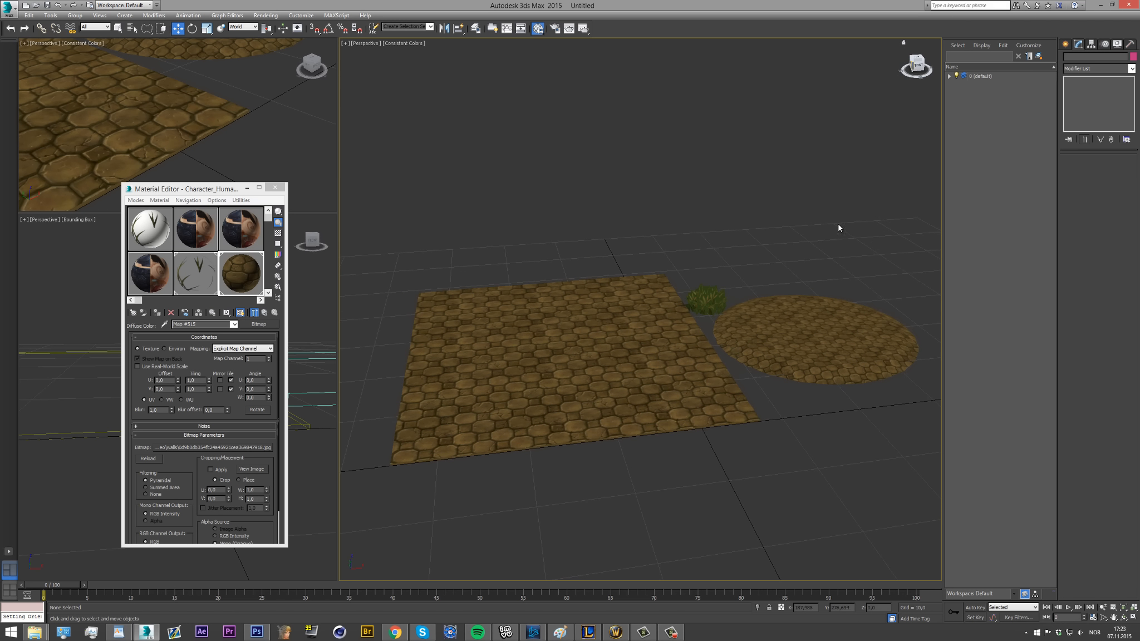
click(977, 608)
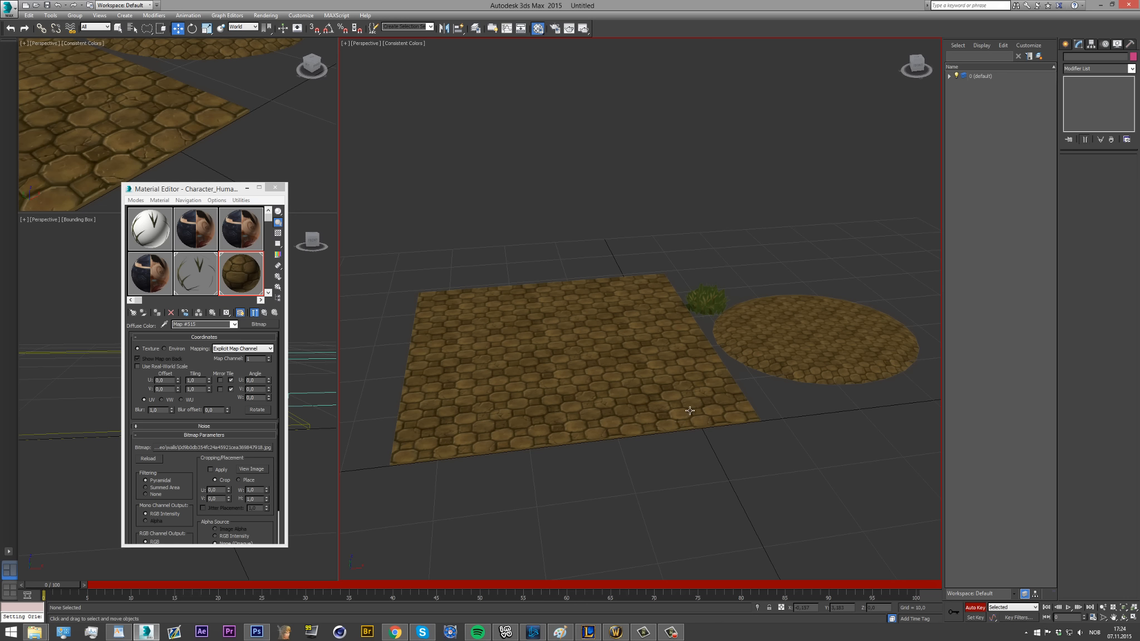
scroll(689, 409, up, 2)
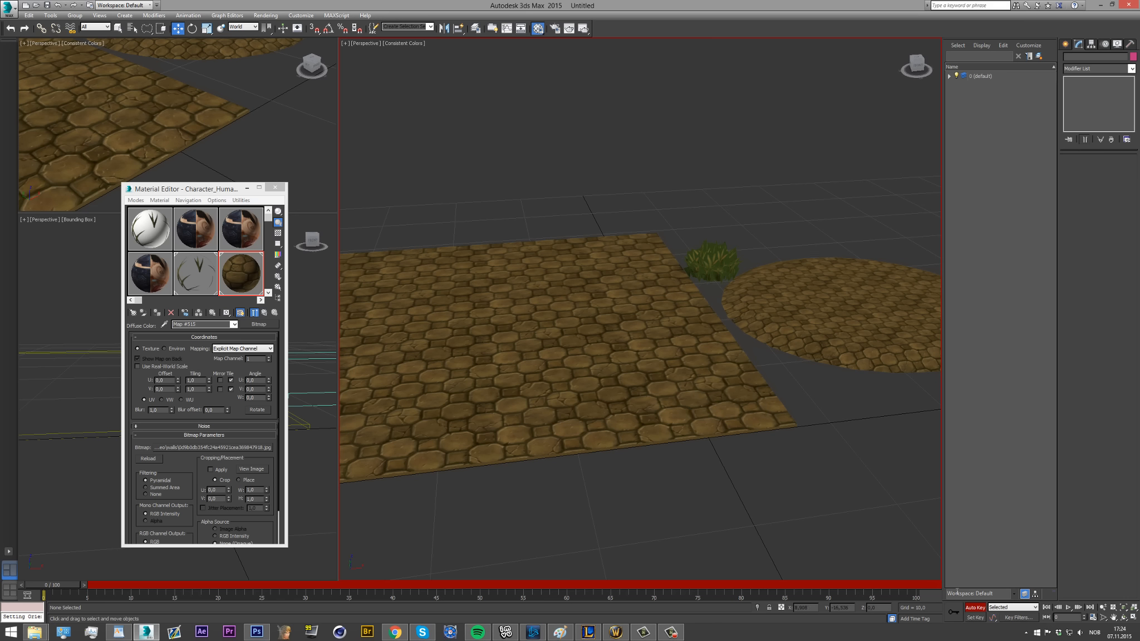
click(974, 607)
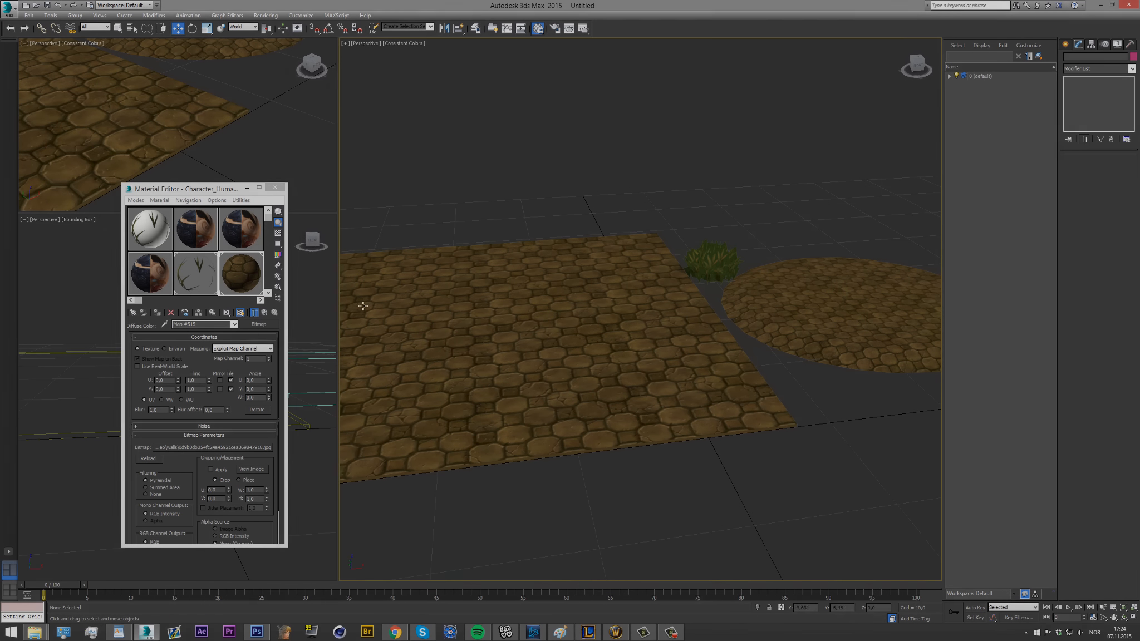